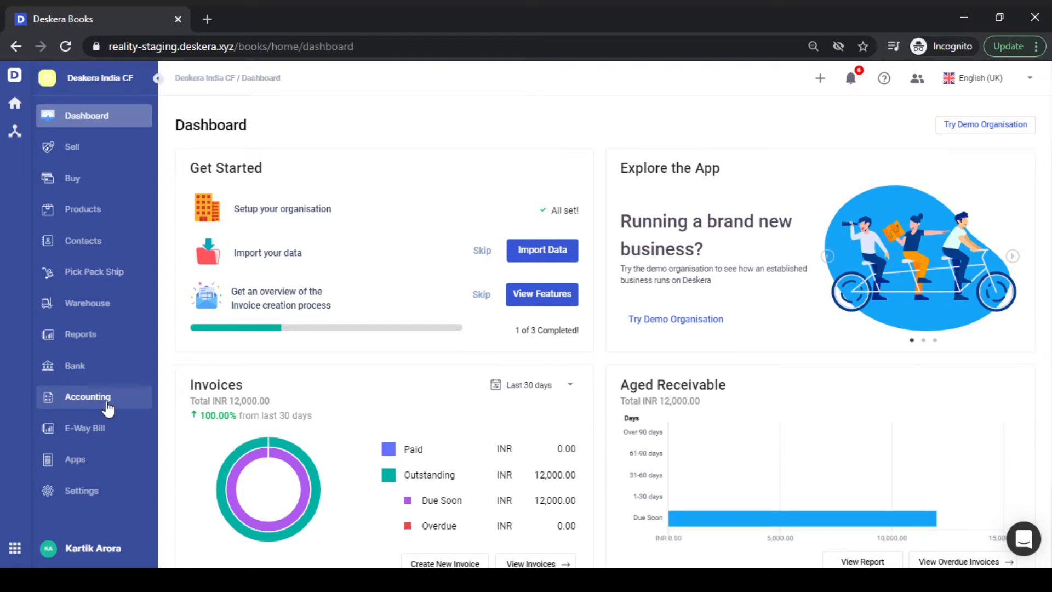
- Search the Chart of Accounts for 'travel' so only Travel Expenses (ACC70008) shows
click(108, 409)
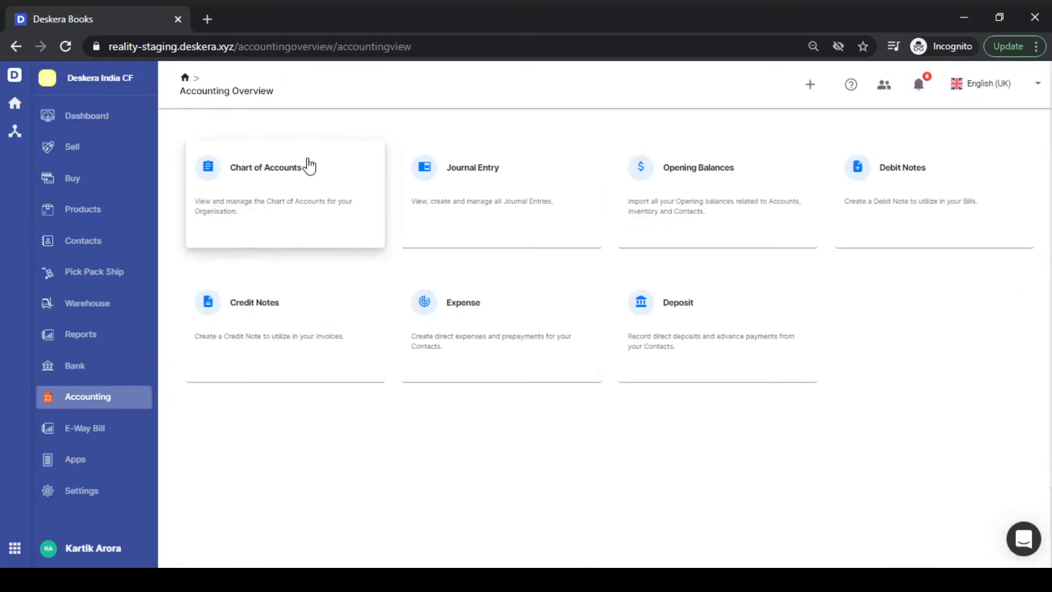
click(259, 204)
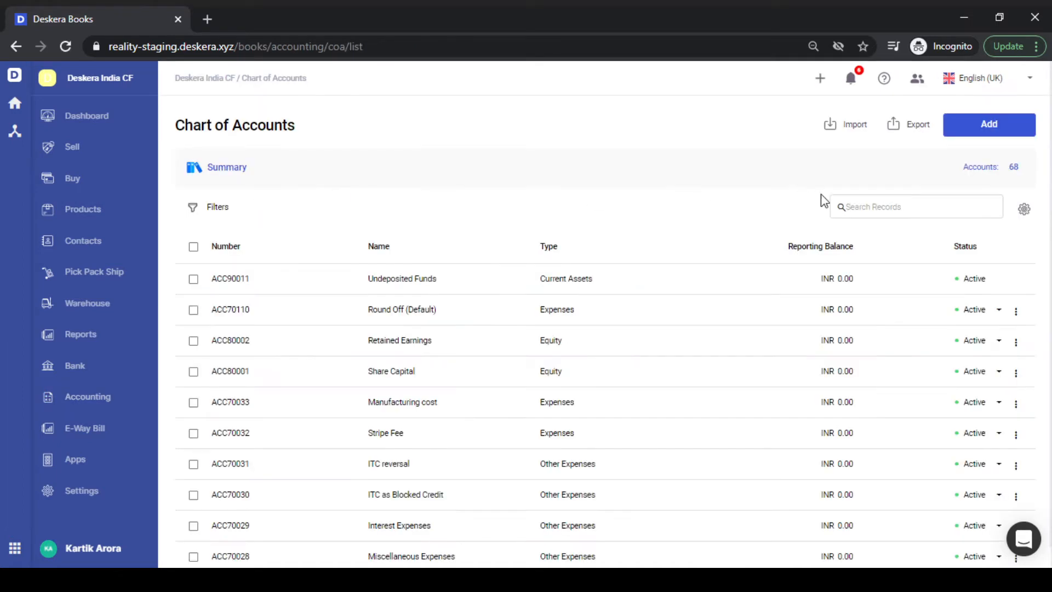
click(873, 204)
text(travel)
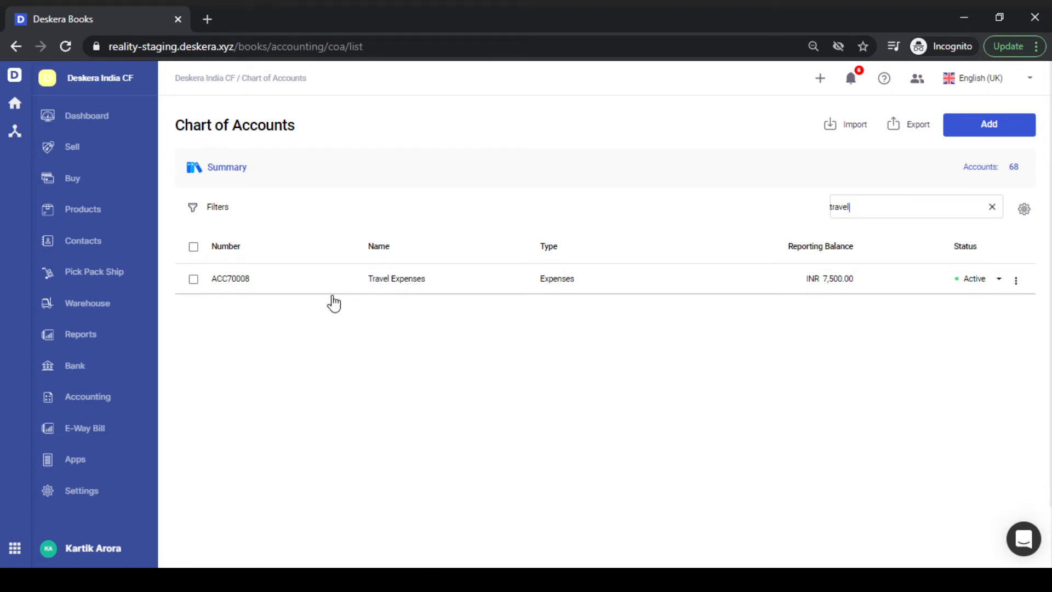
- Edit the Type of Expense custom field, mark it available for Expense, and save the changes
click(82, 493)
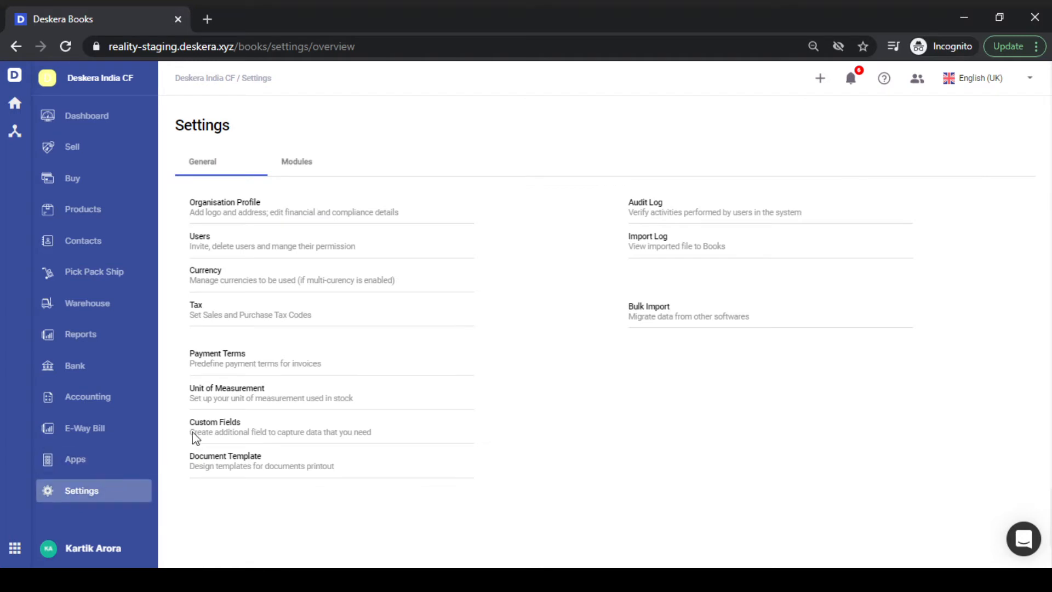
click(225, 424)
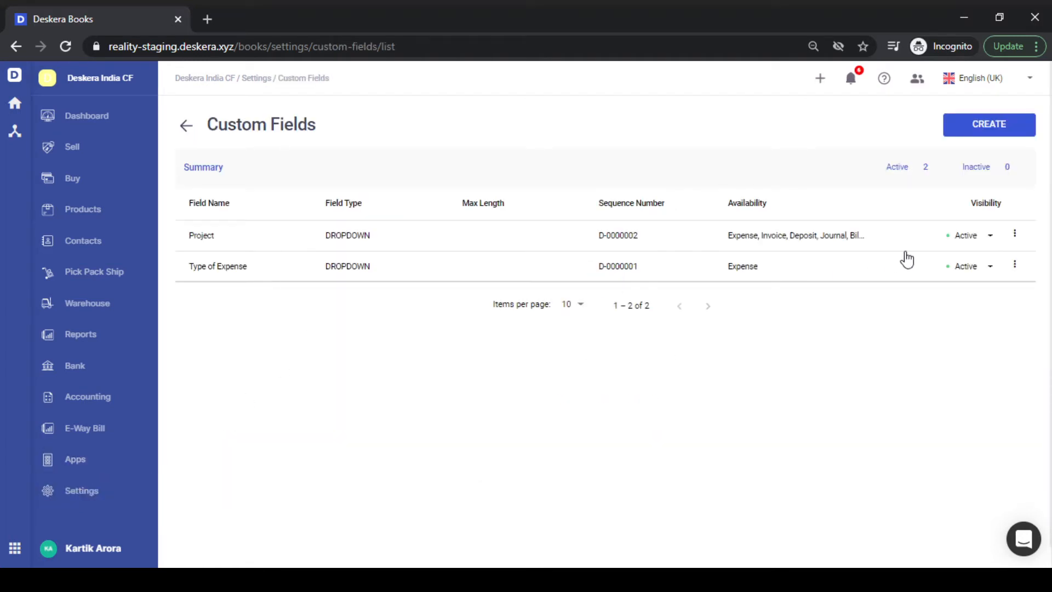
click(1017, 266)
click(988, 306)
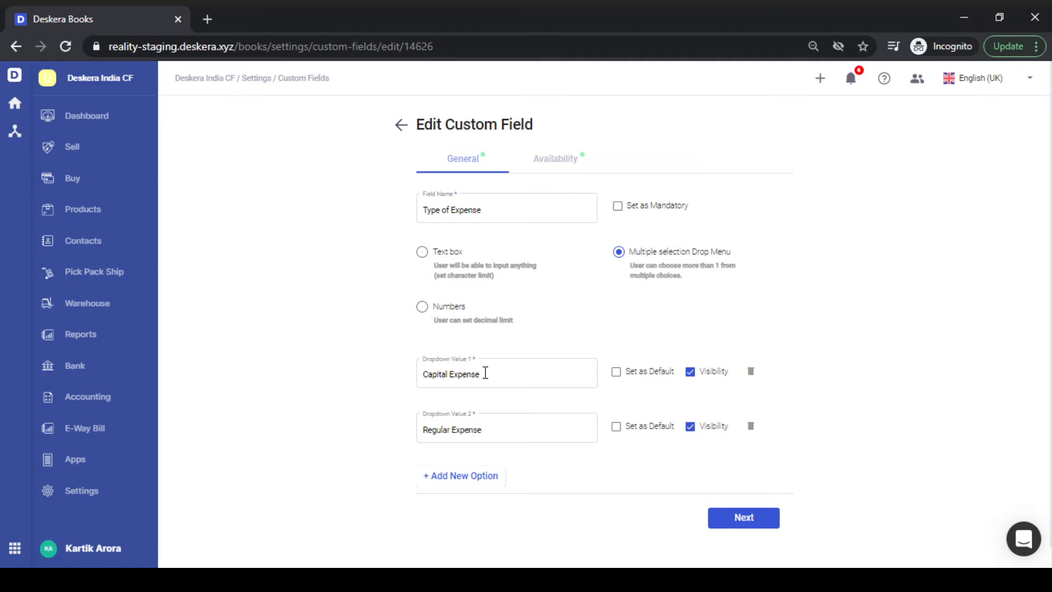
click(752, 526)
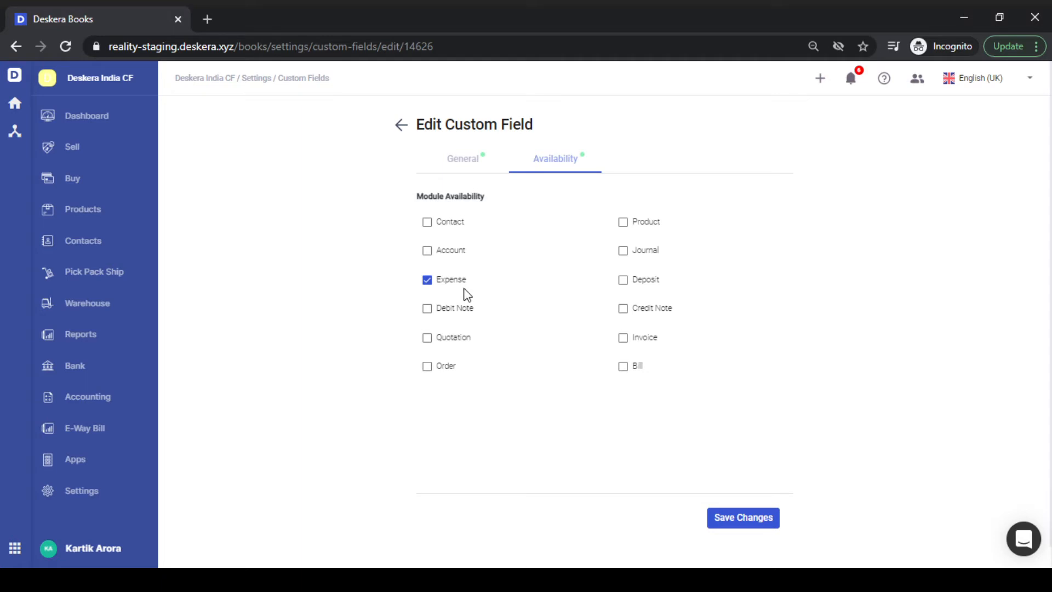
click(765, 523)
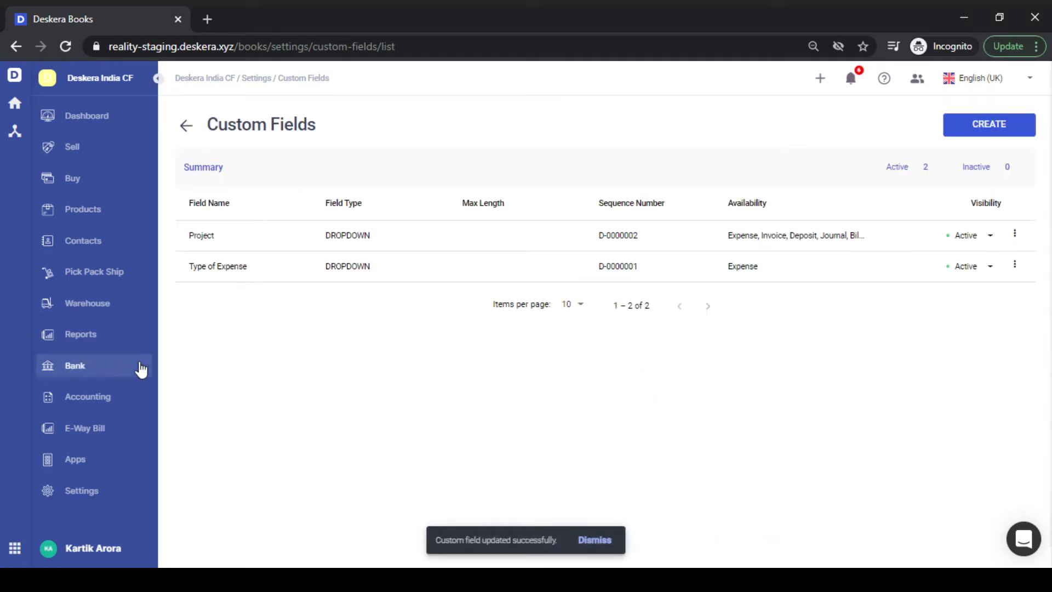
- Start a new direct expense with Fuel Supplier as the contact
click(103, 399)
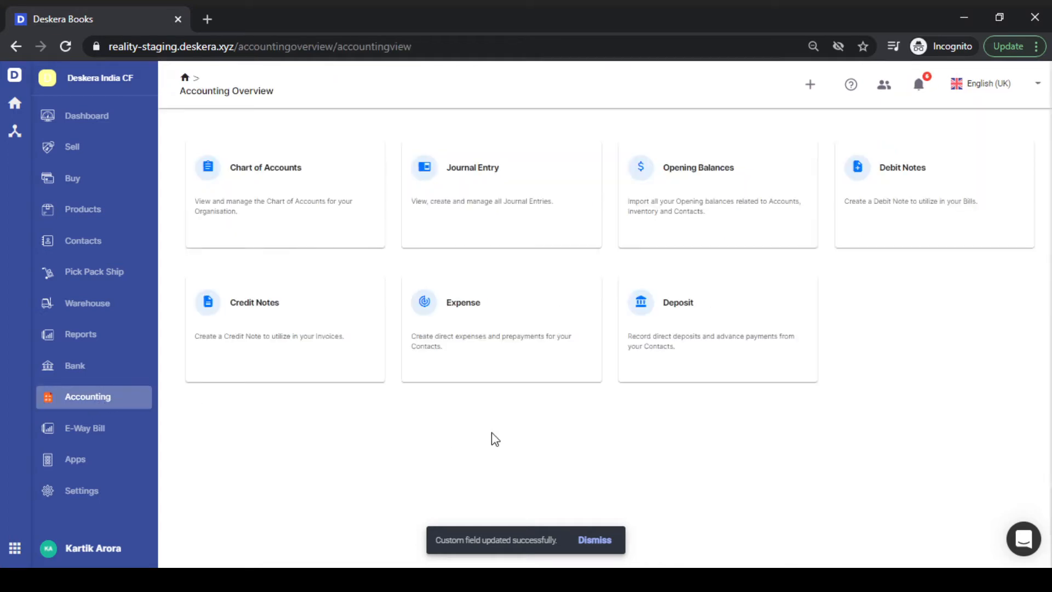
click(543, 333)
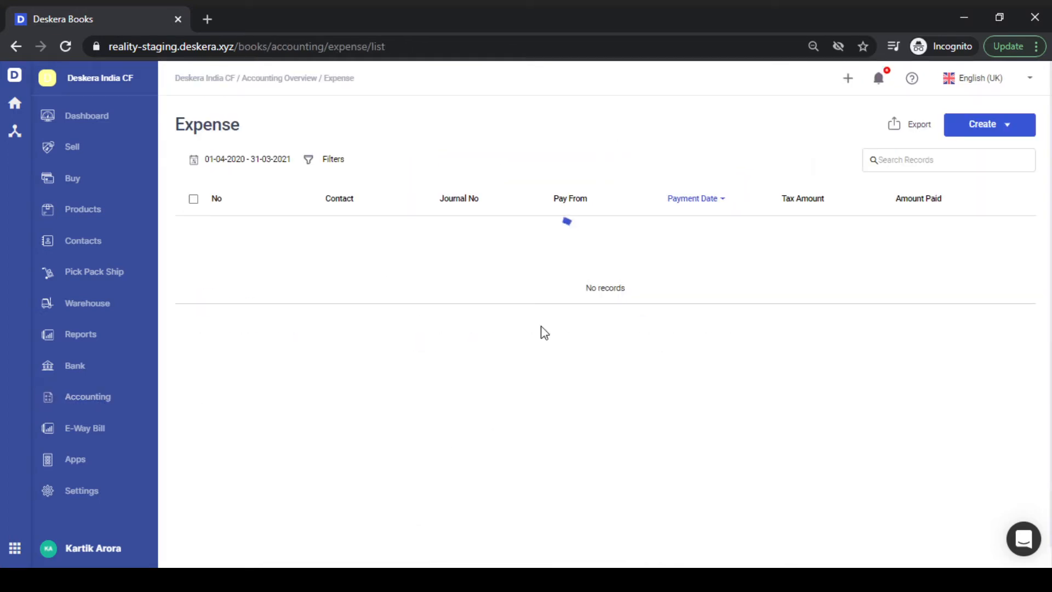
click(1012, 127)
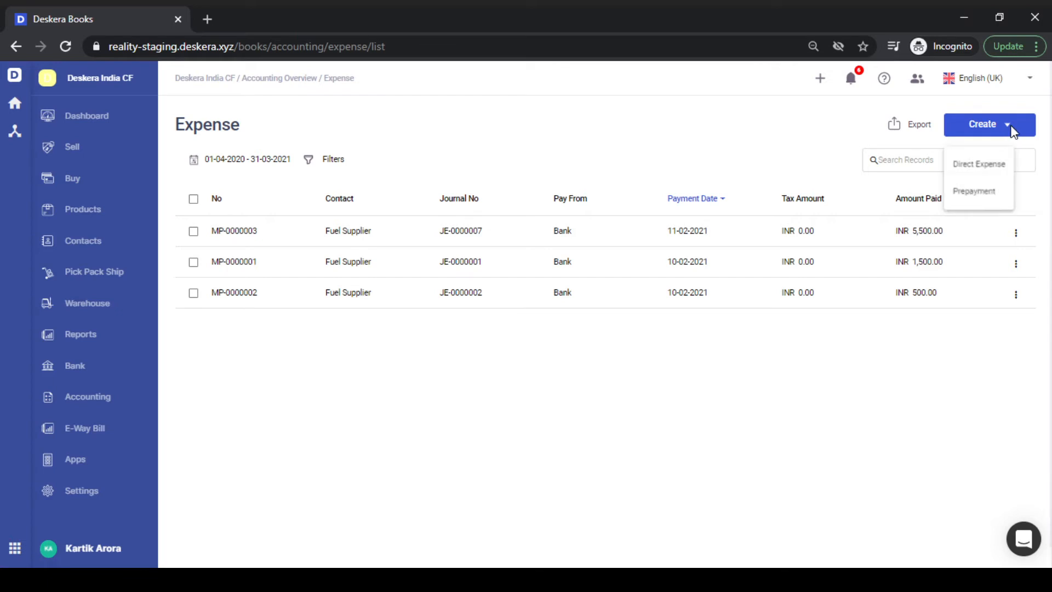
click(978, 173)
click(422, 182)
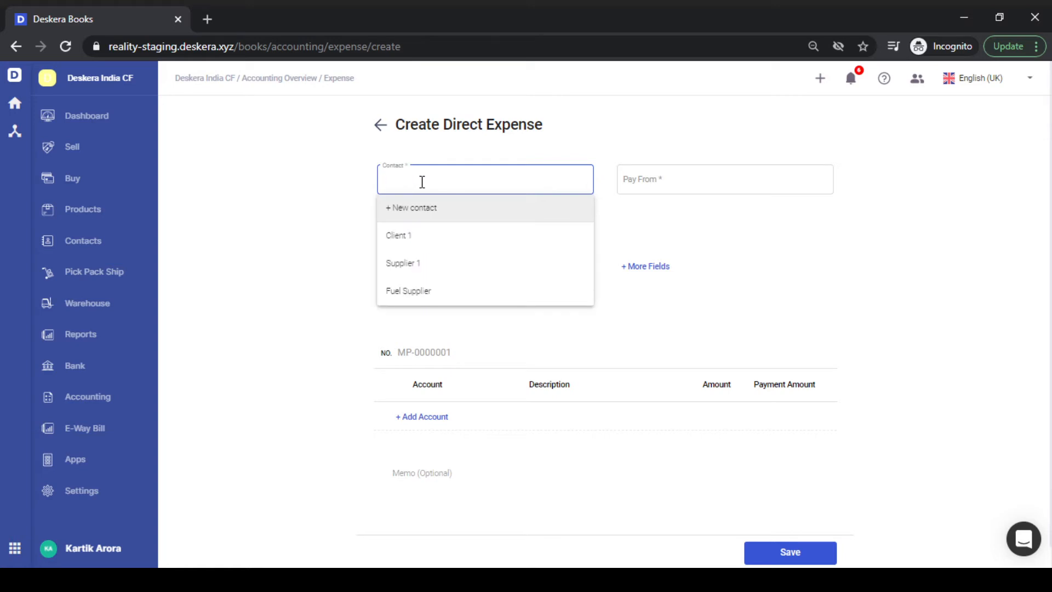
key(Down)
key(Down)
key(Down)
key(Return)
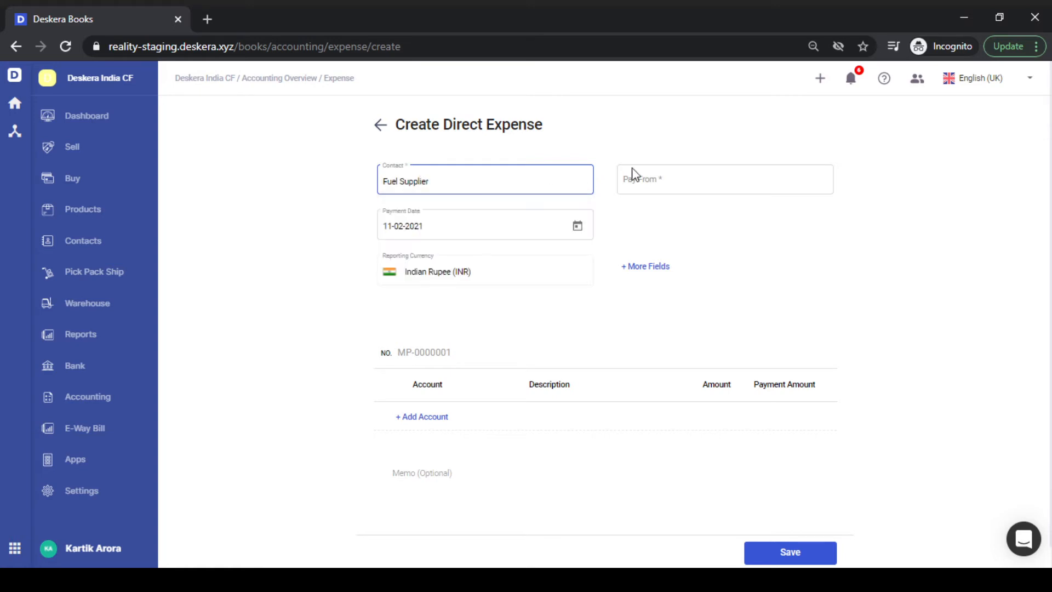
- Pay it from Bank by Bank Transfer with reference number 568956
click(678, 179)
text(bank)
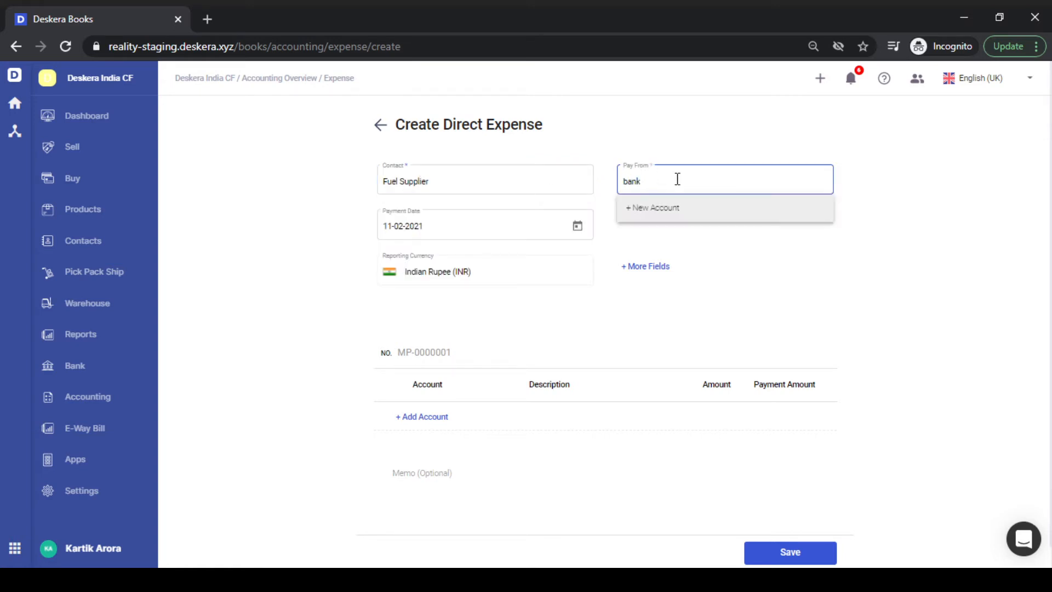
key(Down)
key(Return)
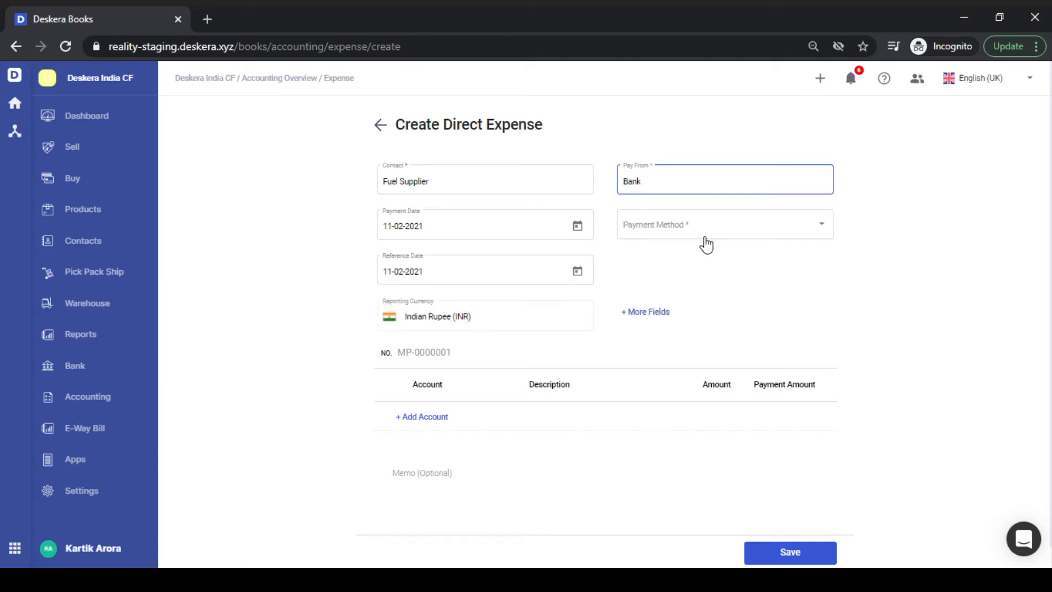
click(714, 234)
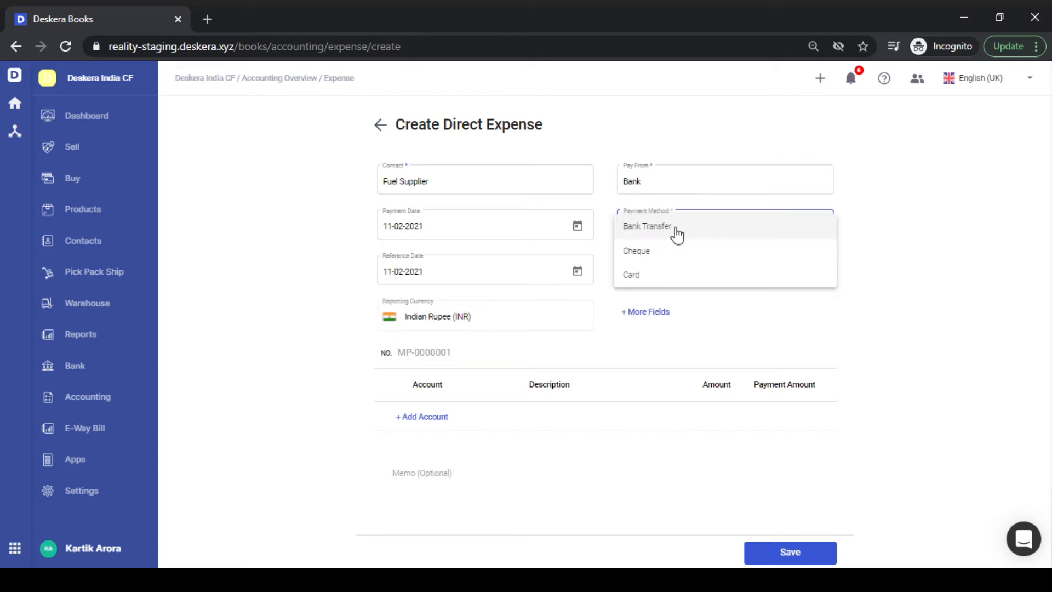
click(677, 234)
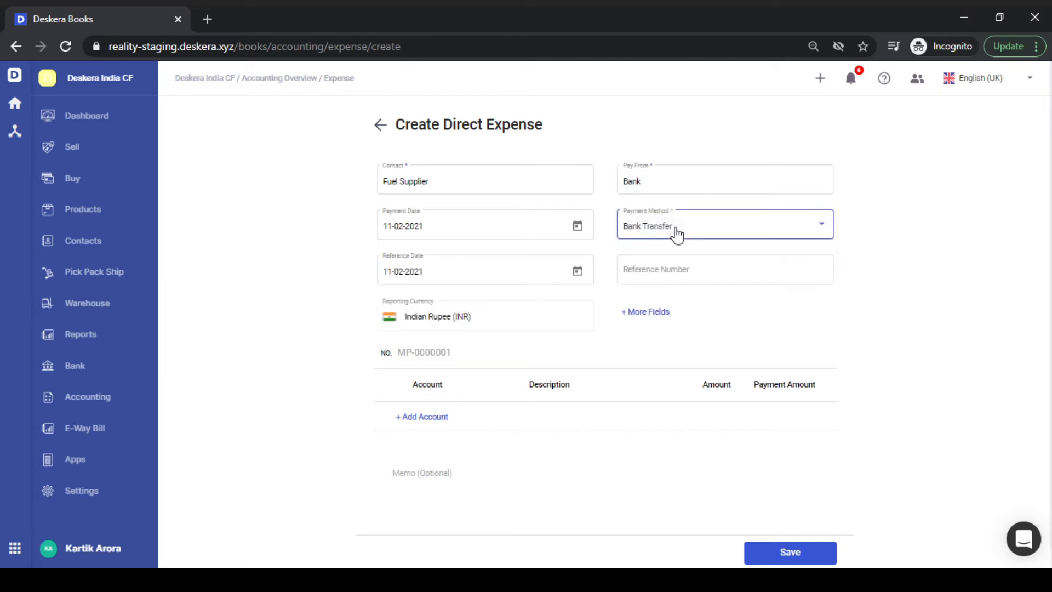
click(670, 270)
text(568956)
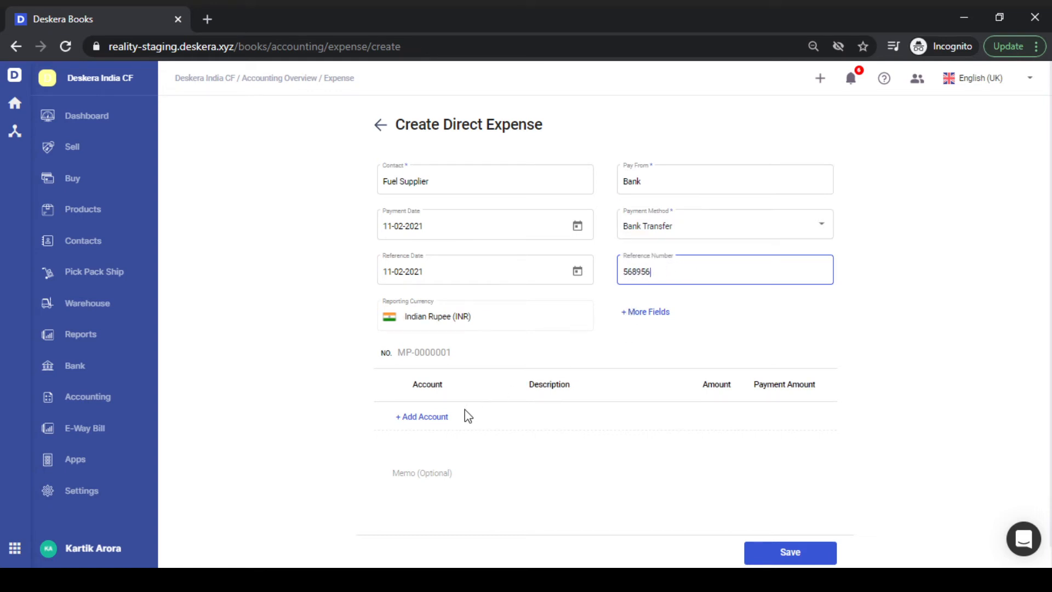
- Add a Travel Expenses line for 6,000.00
click(427, 417)
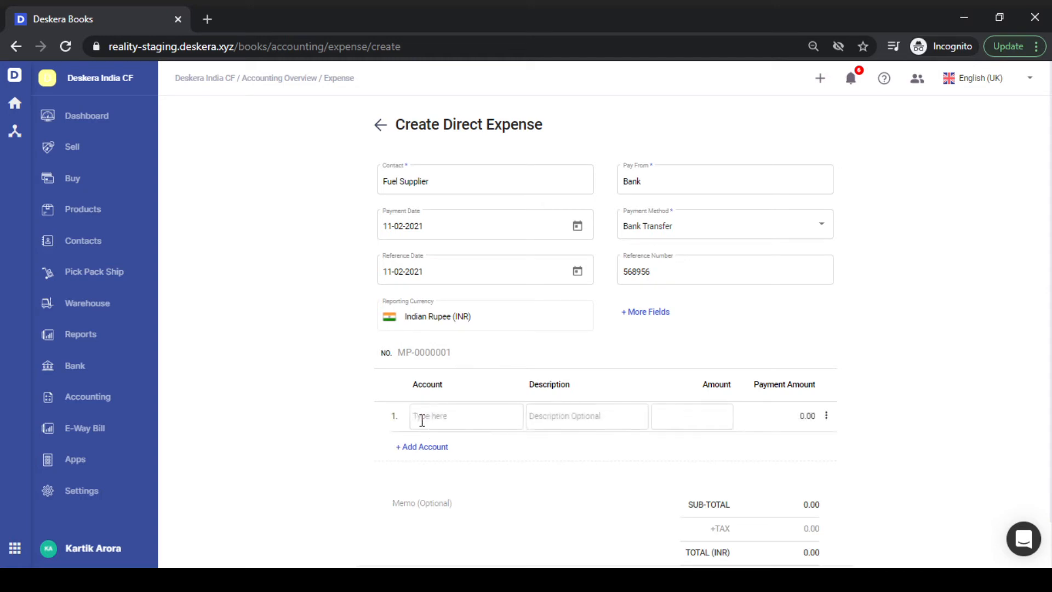
text(trav)
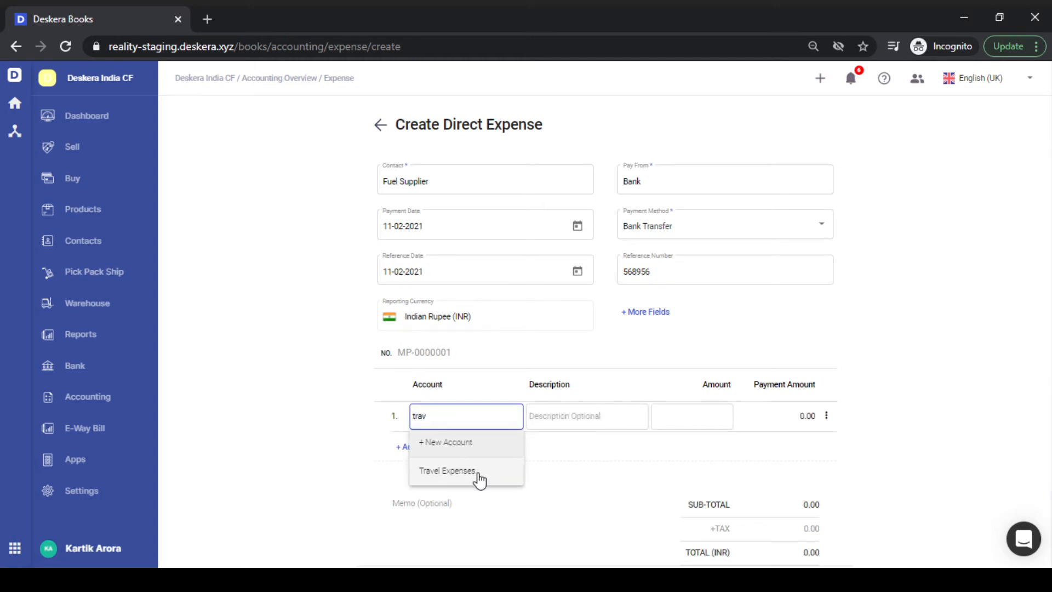
click(482, 477)
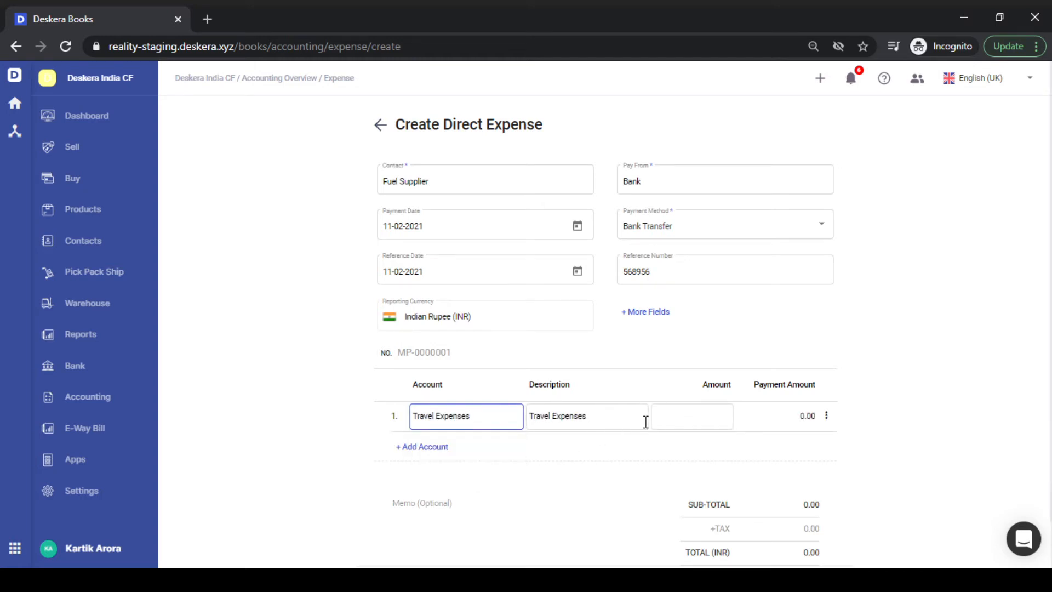
click(691, 415)
text(6000)
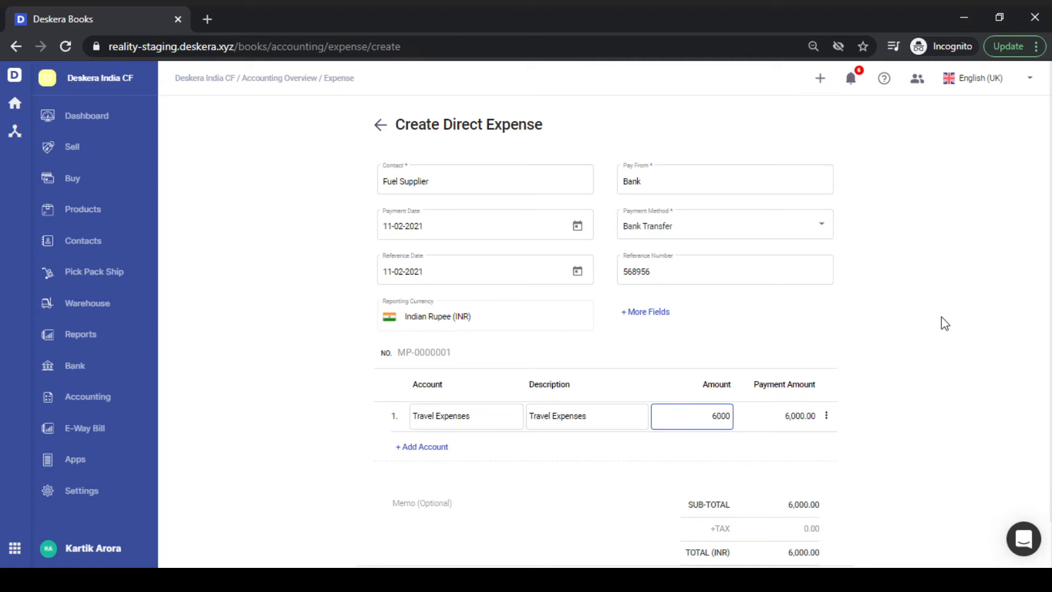
click(970, 316)
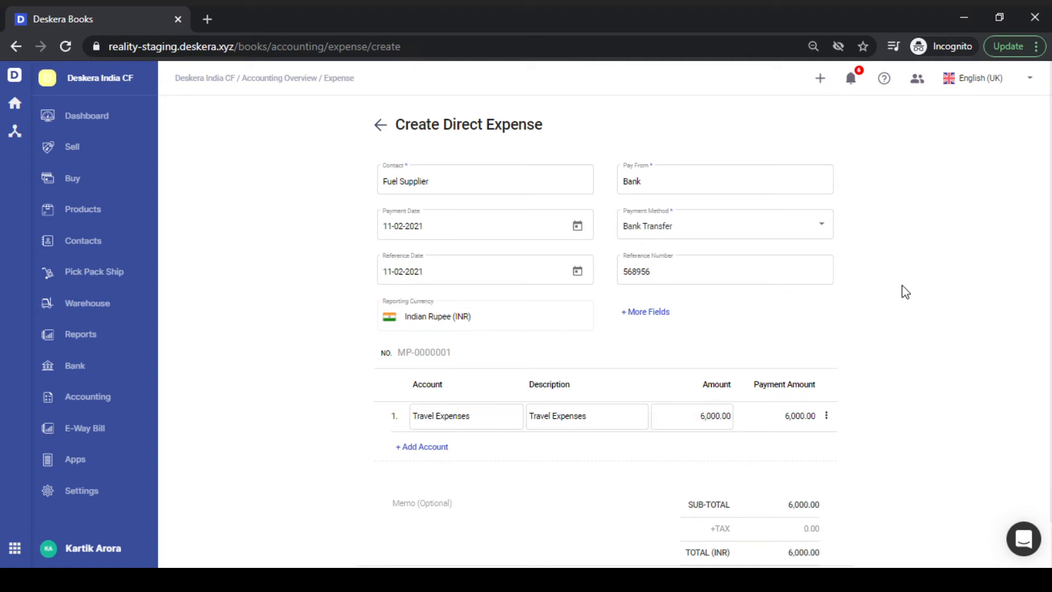
scroll(653, 329, down, 2)
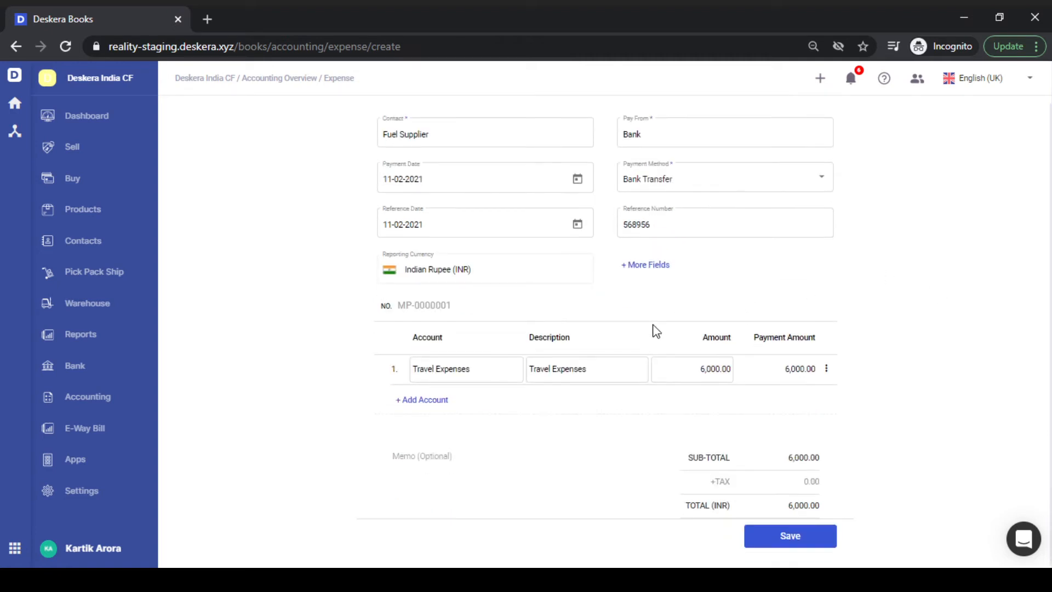
- In More Fields, uncheck Project, set Type of Expense to Capital Expense, and save
click(643, 267)
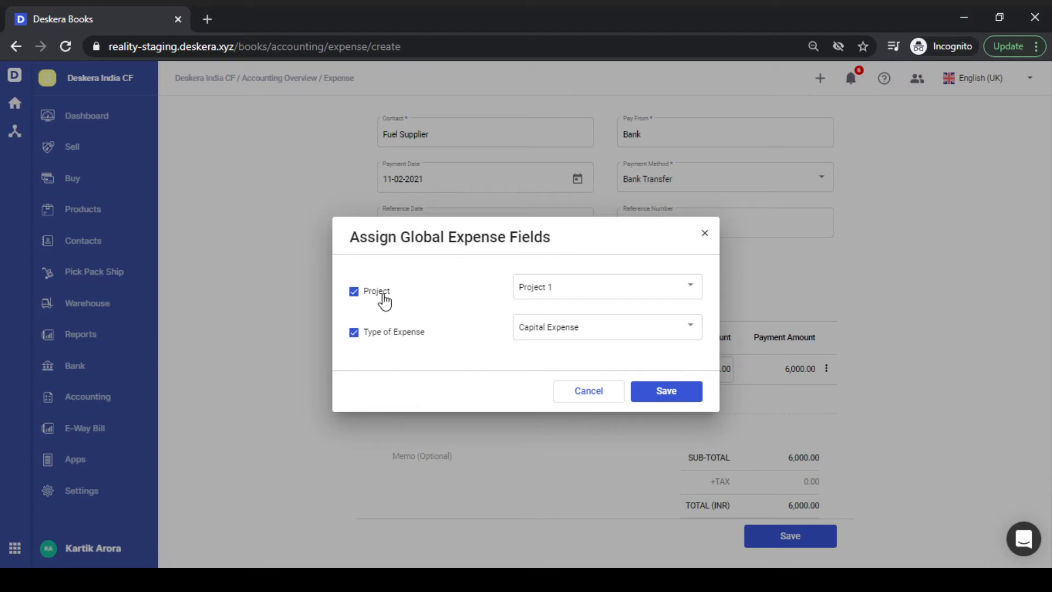
click(384, 298)
click(606, 335)
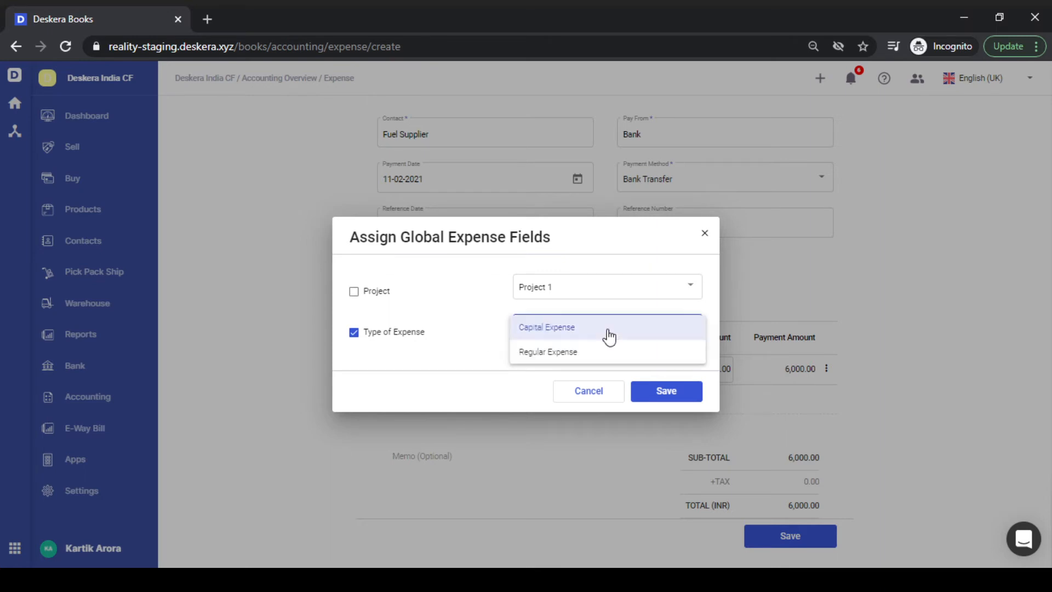
click(576, 329)
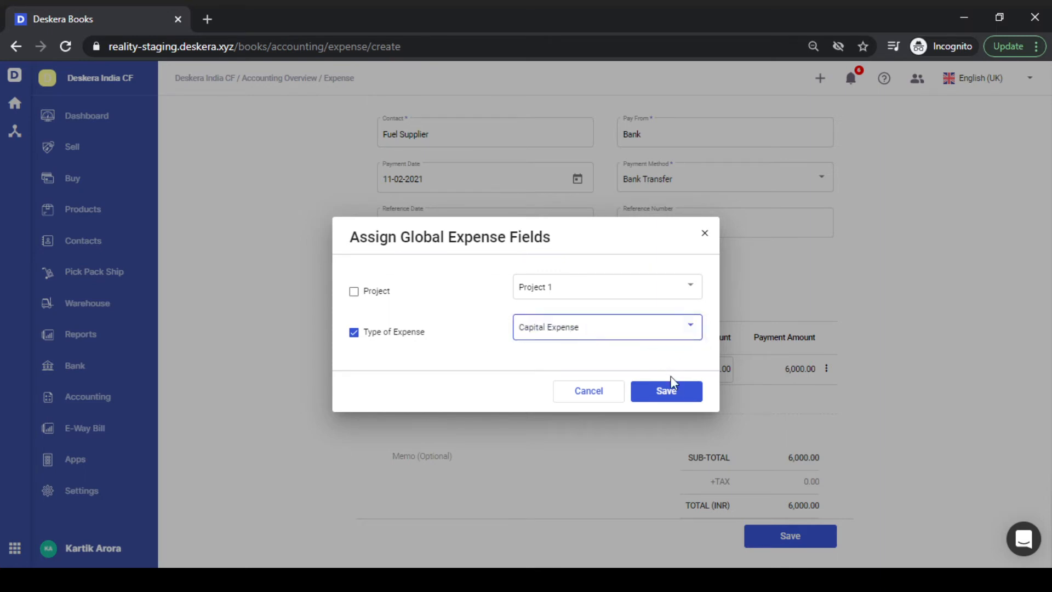
click(674, 397)
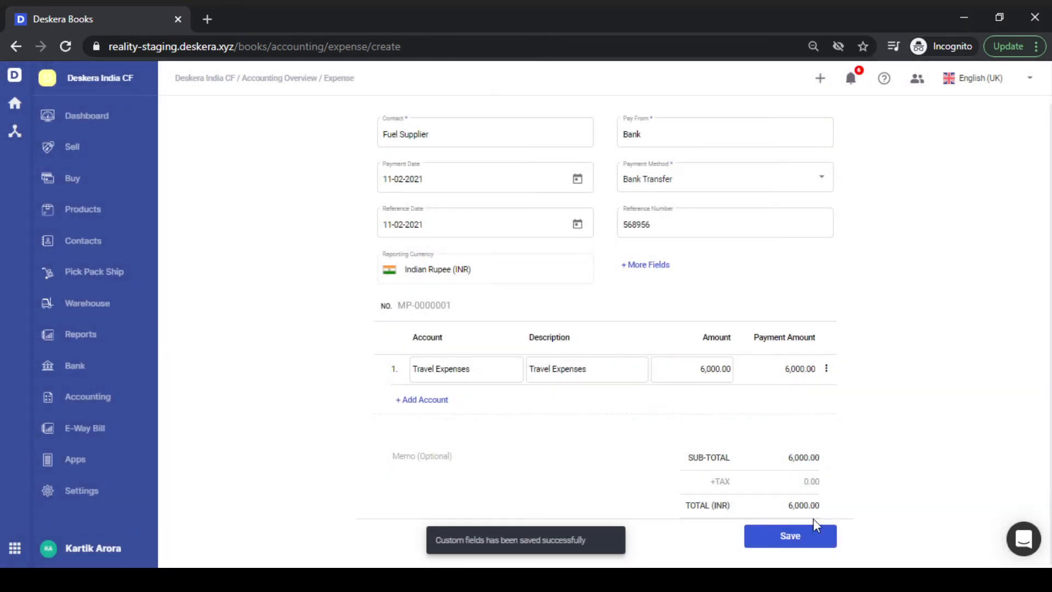
- Save the 6,000.00 Travel Expenses payment to Fuel Supplier
click(824, 540)
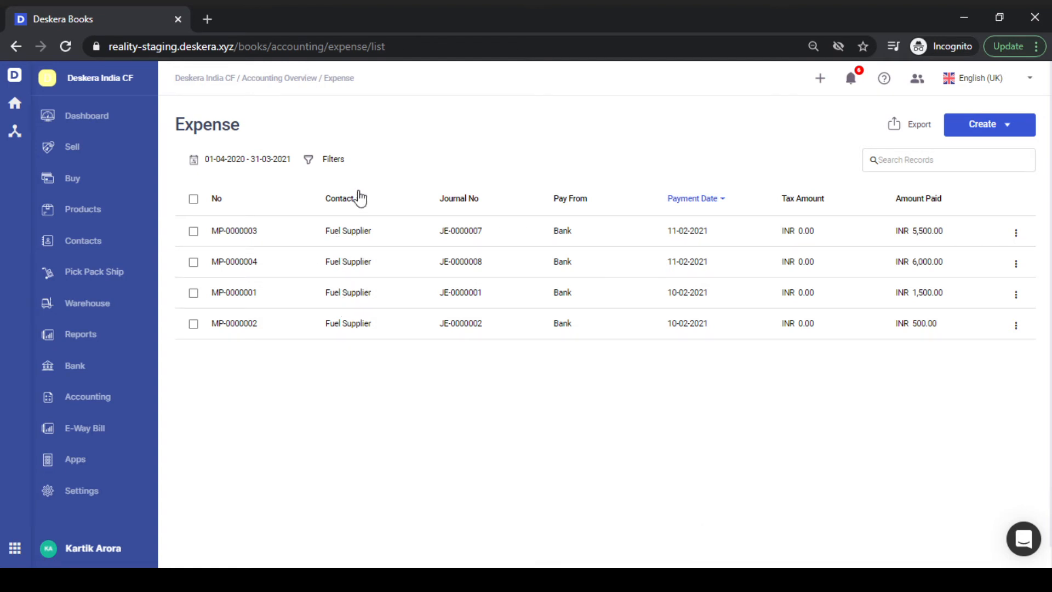
- Add a custom field filter Type of Expense = Capital Expense to the Expense list
click(336, 167)
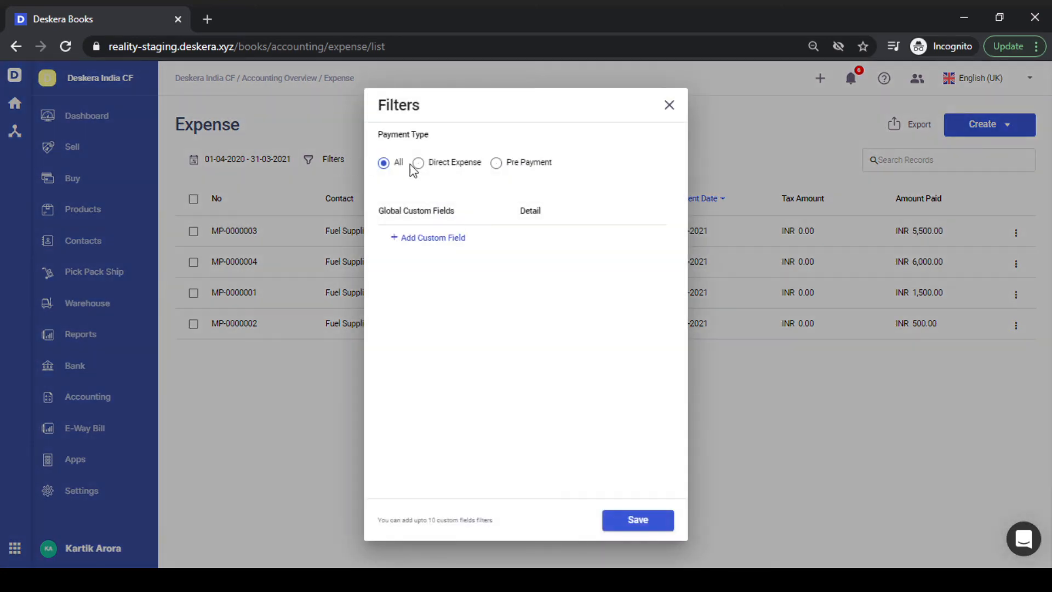
click(427, 240)
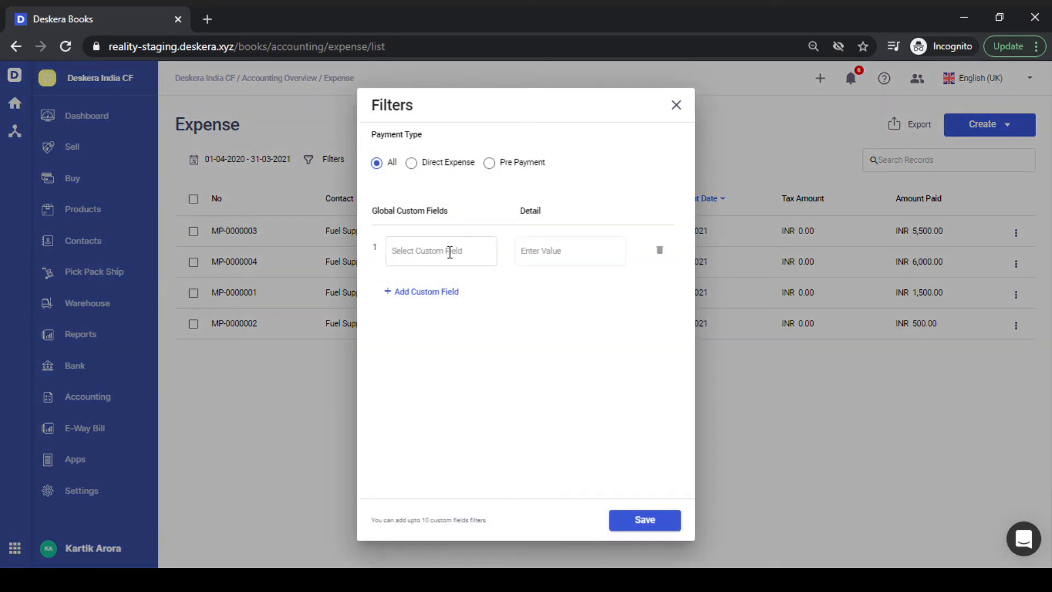
click(449, 250)
click(453, 280)
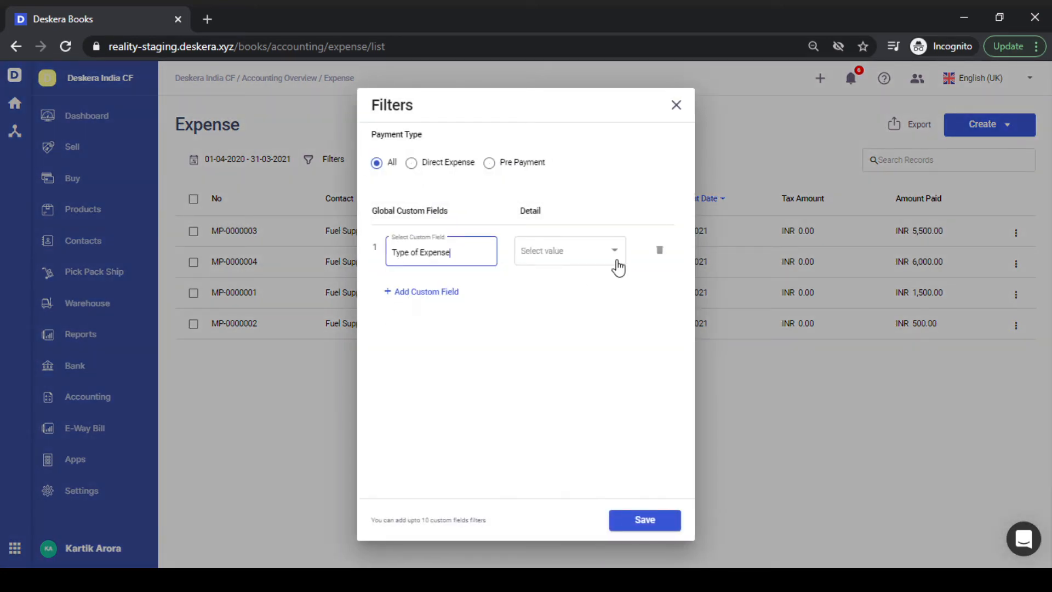
click(617, 262)
click(596, 257)
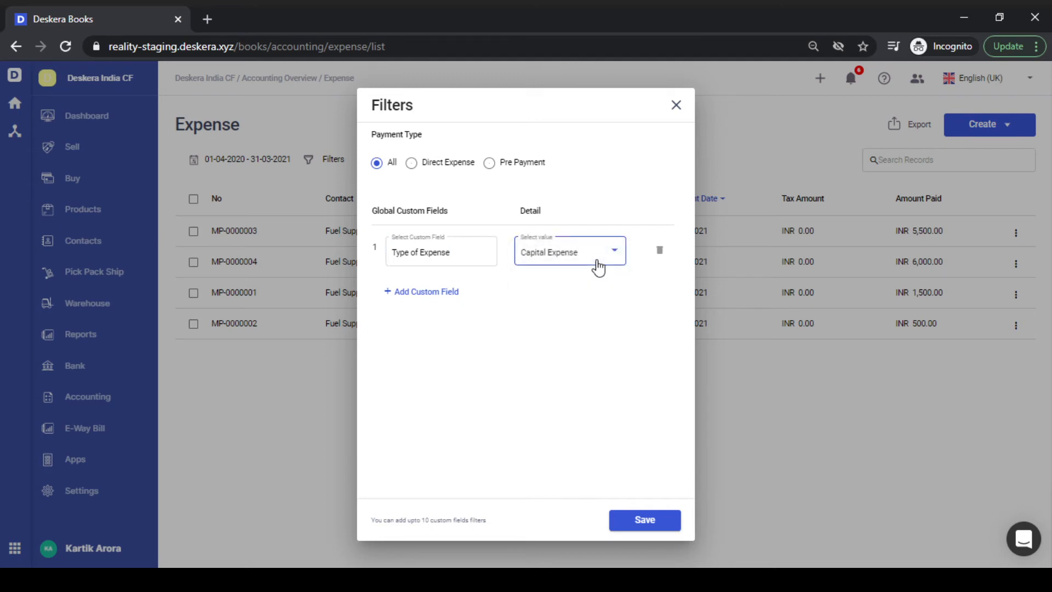
click(648, 521)
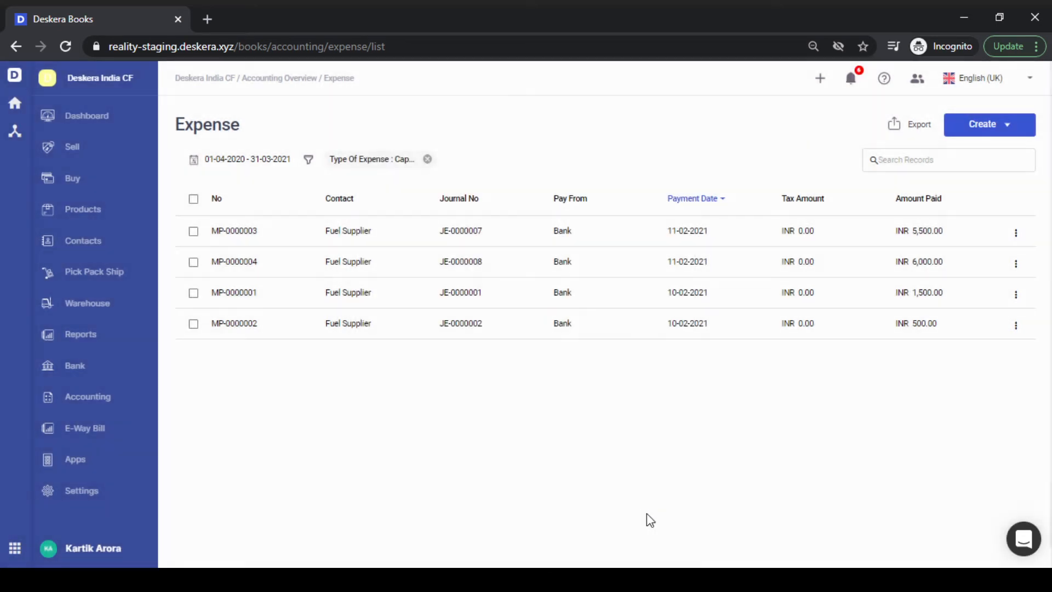
click(1016, 233)
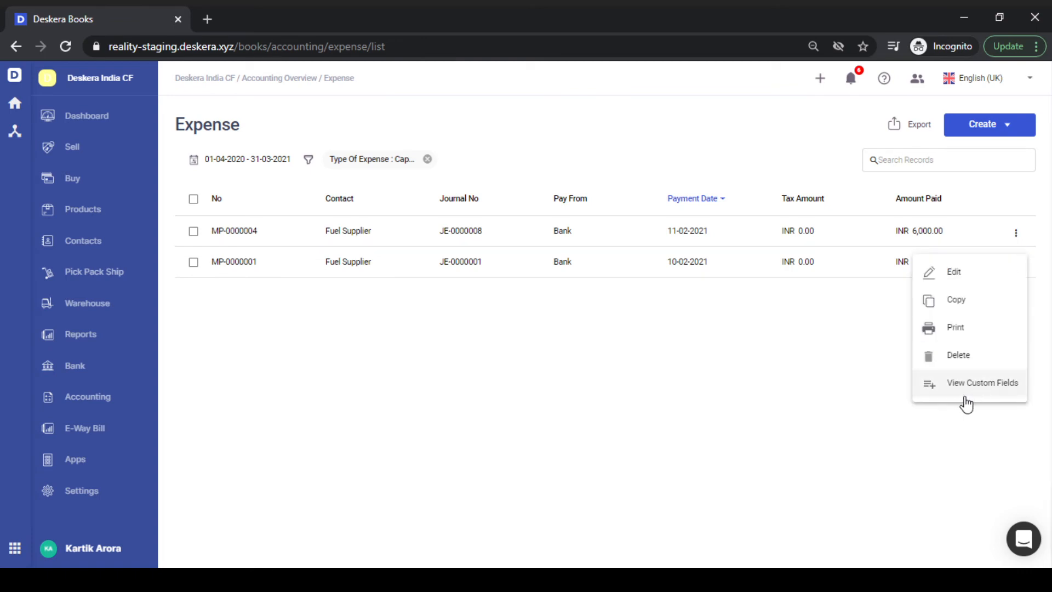
click(1003, 386)
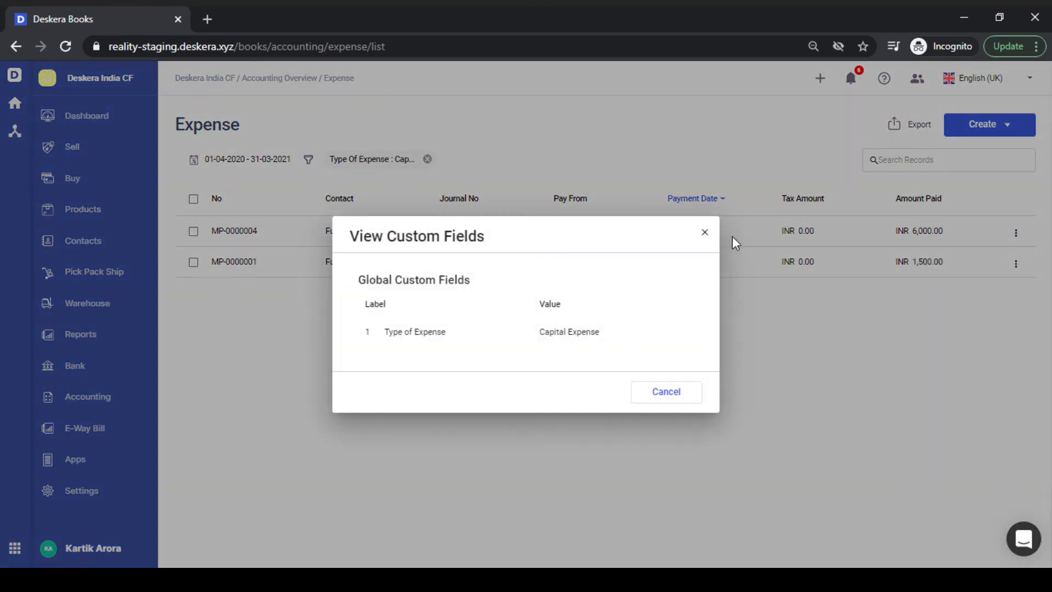
click(705, 232)
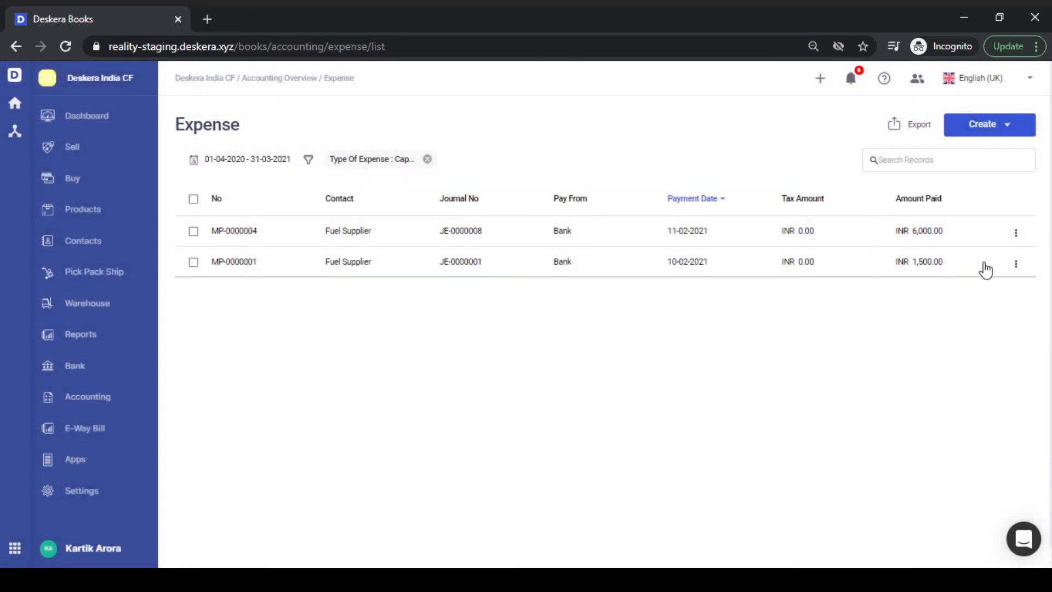
click(1015, 265)
click(952, 422)
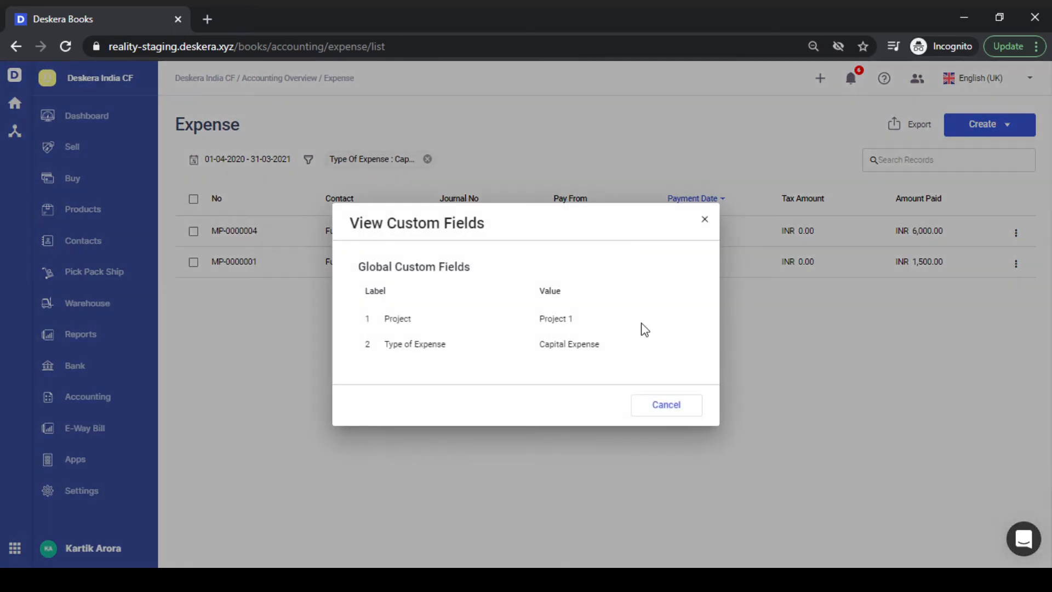
click(705, 225)
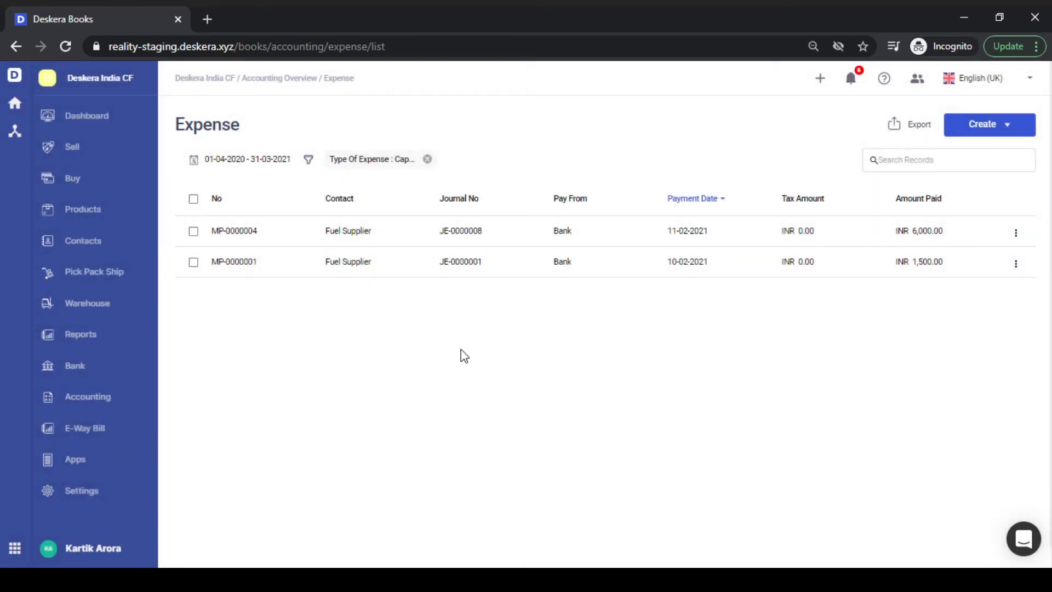
click(103, 337)
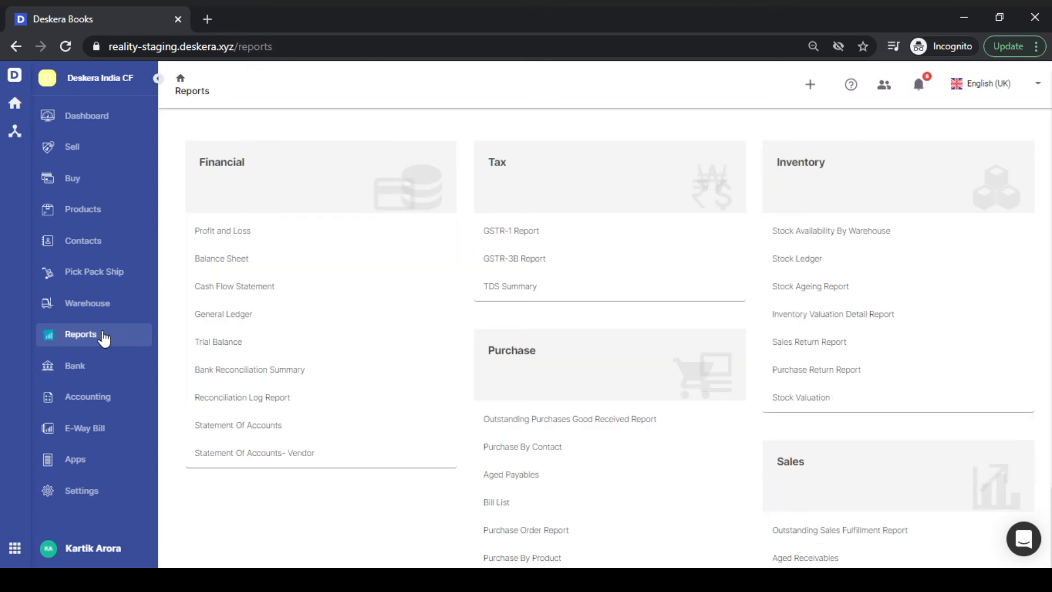
- Open the Profit and Loss report and bring up its Filters dialog
click(313, 232)
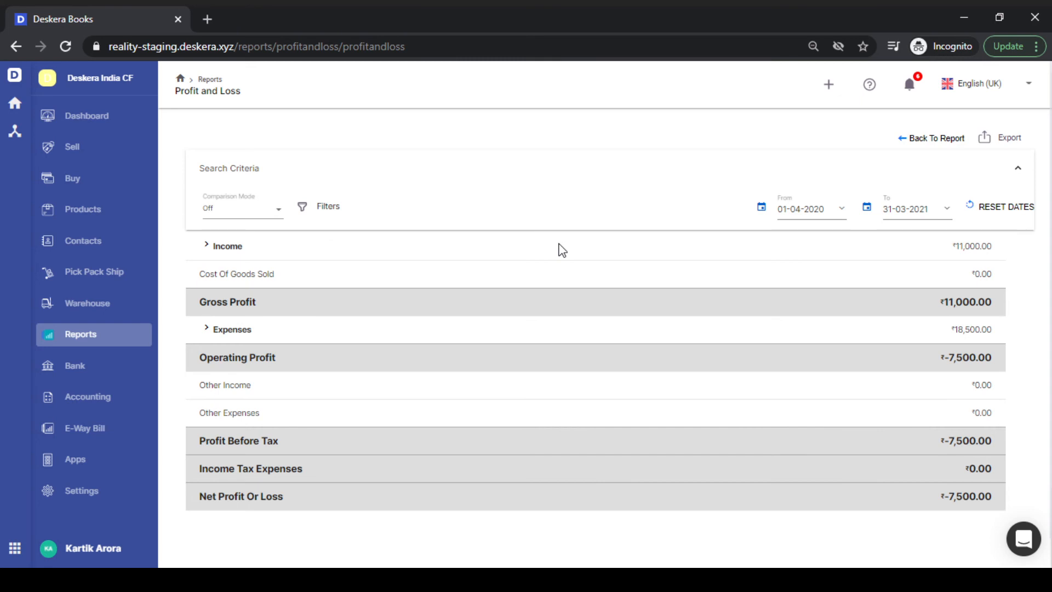
click(328, 214)
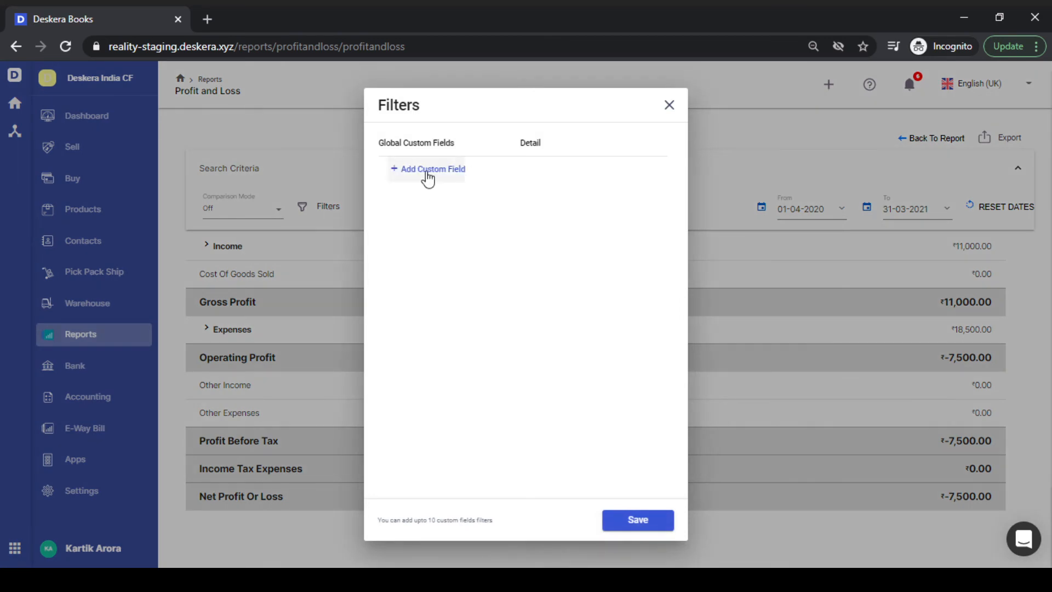
- Add a custom field filter Type of Expense = Capital Expense to the Profit and Loss report
click(428, 170)
click(445, 183)
text(typ)
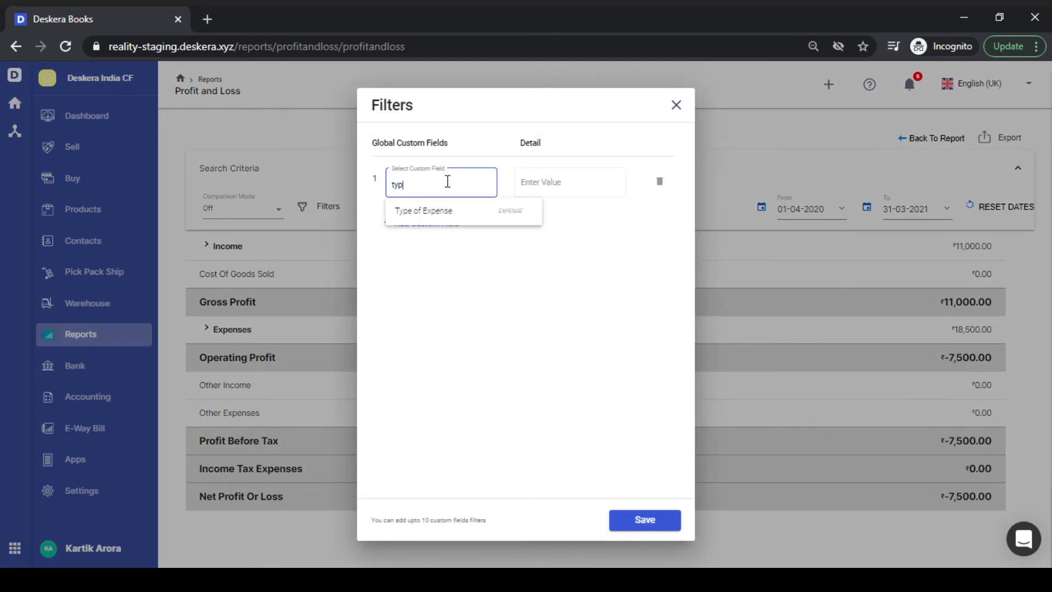
click(456, 212)
click(606, 181)
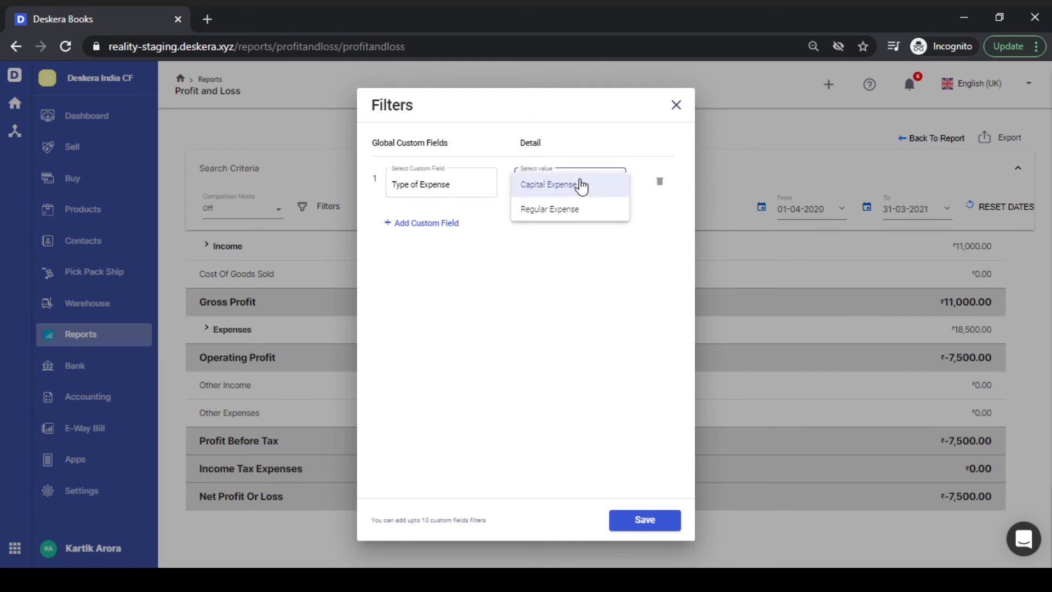
click(581, 186)
click(639, 520)
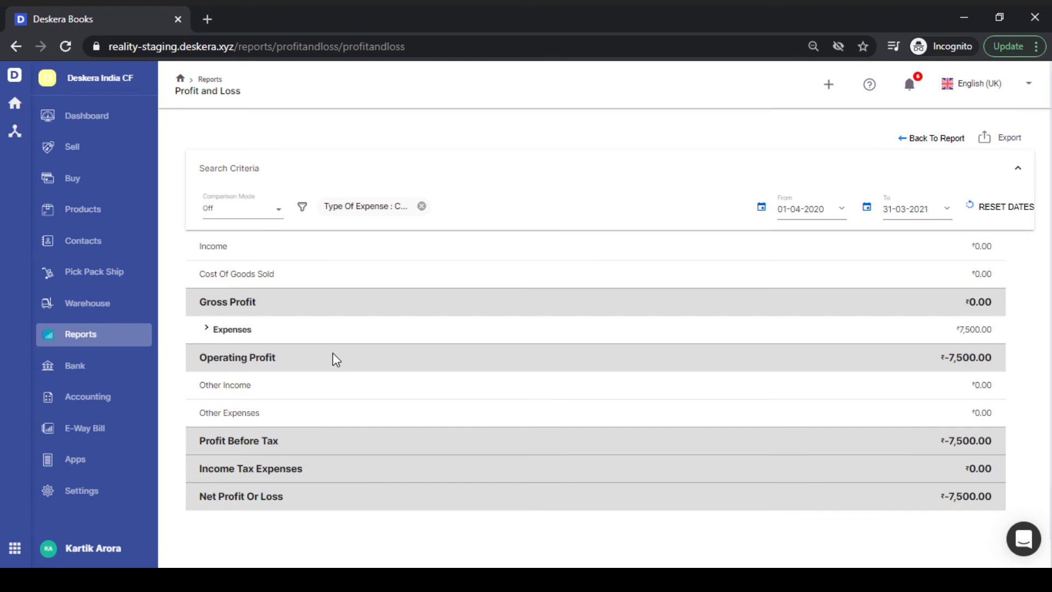
- Expand Expenses to reveal Travel Expenses ₹7,500.00, then go to the Accounting Overview
click(206, 329)
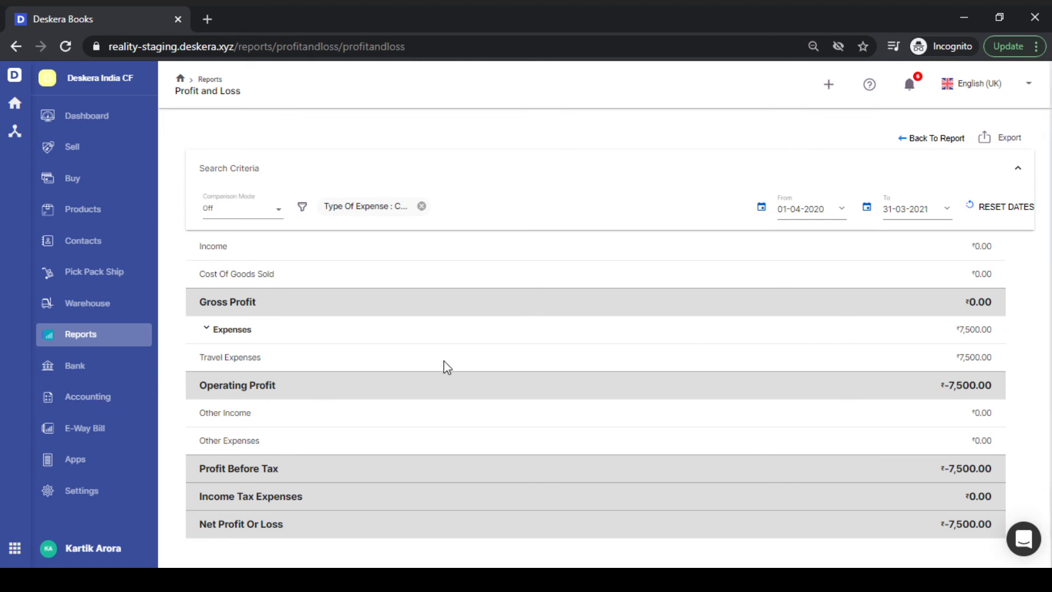
click(119, 406)
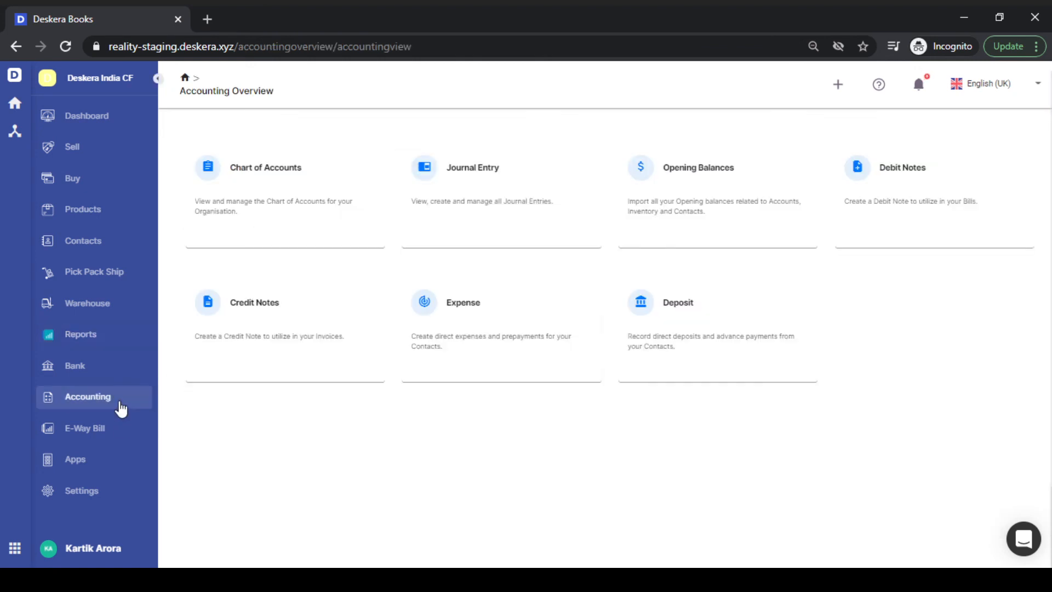
- Open the Expense list and start a custom field filter on Type of Expense
click(497, 350)
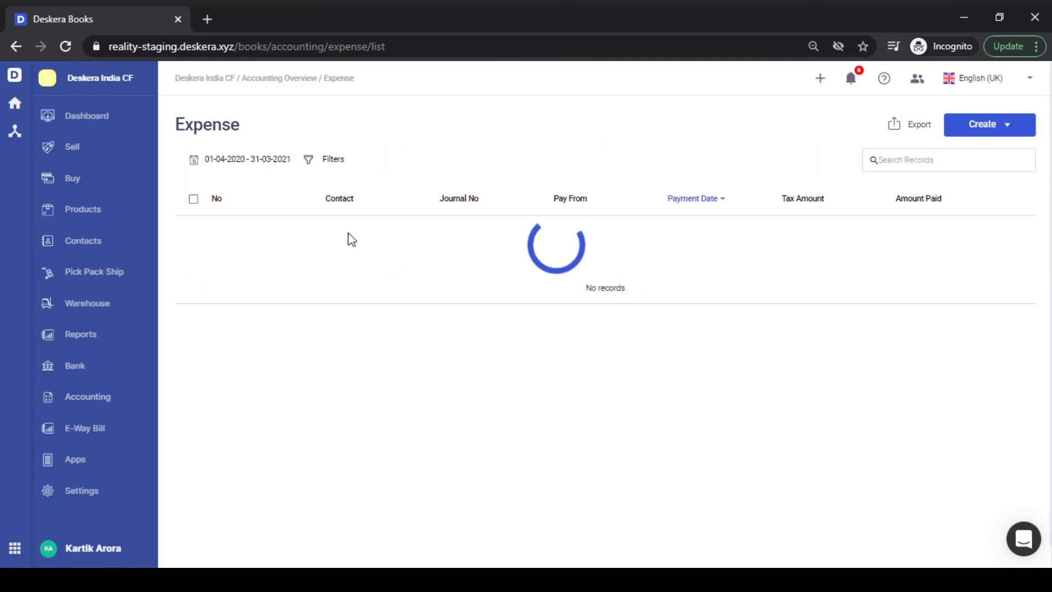
click(326, 162)
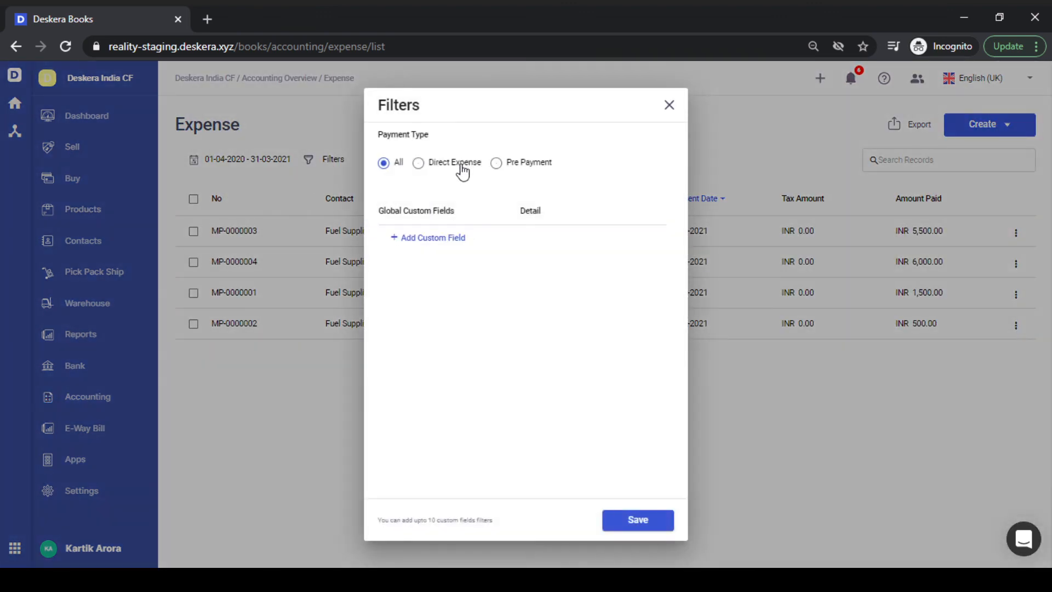
click(441, 240)
click(452, 257)
text(cap)
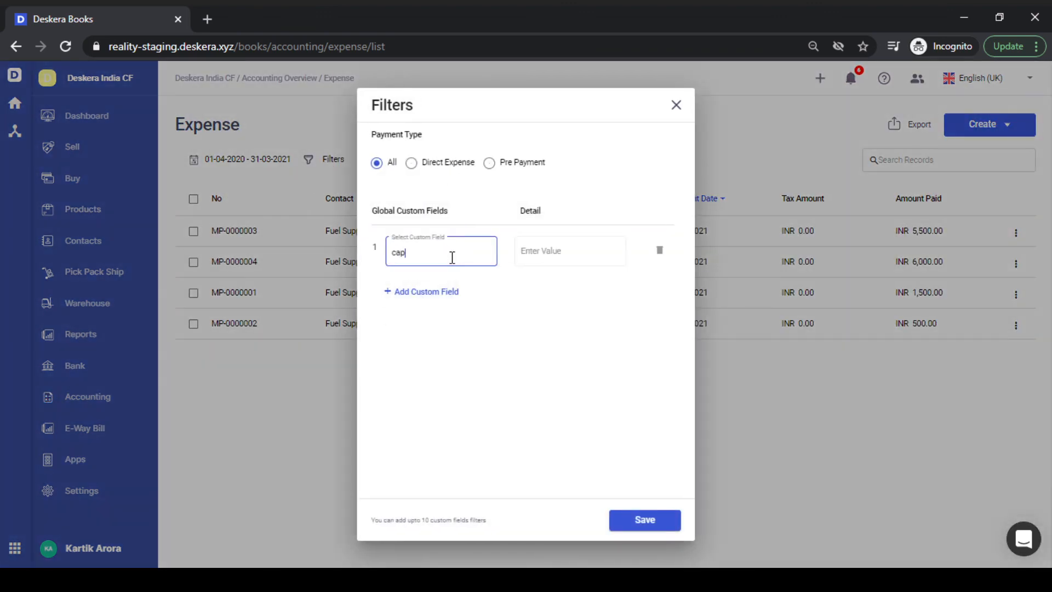
key(BackSpace)
key(BackSpace)
key(BackSpace)
text(ty)
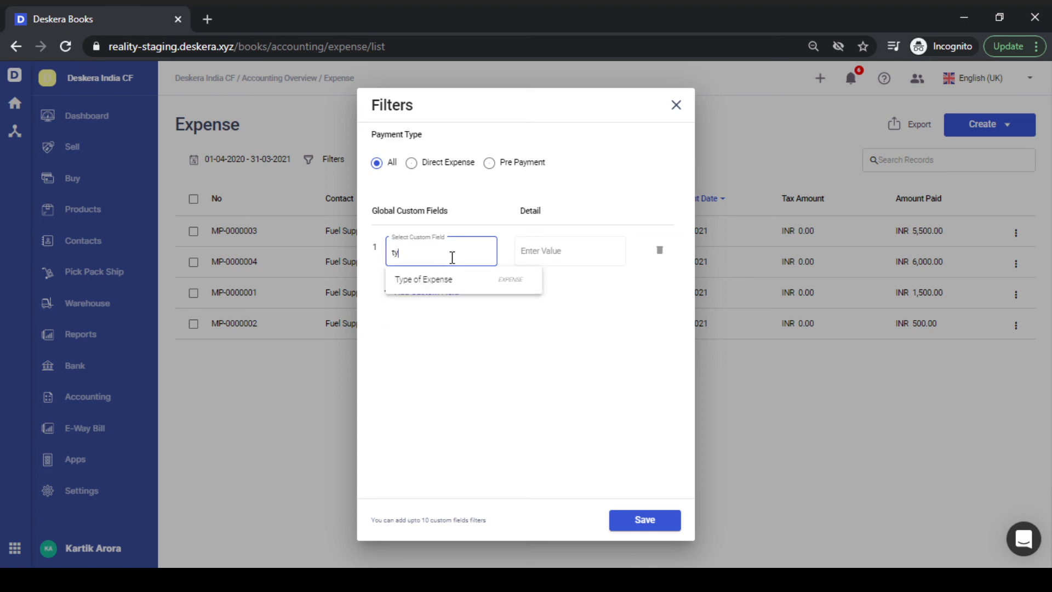
key(Down)
key(Return)
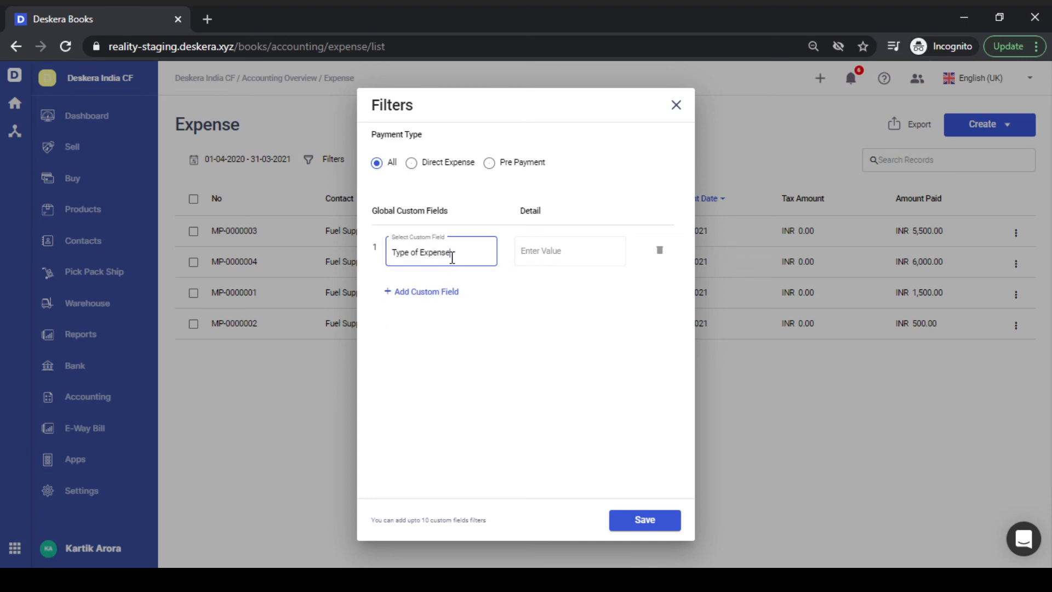
- Set the filter to Type of Expense: Capital Expense and apply it
click(582, 262)
click(471, 251)
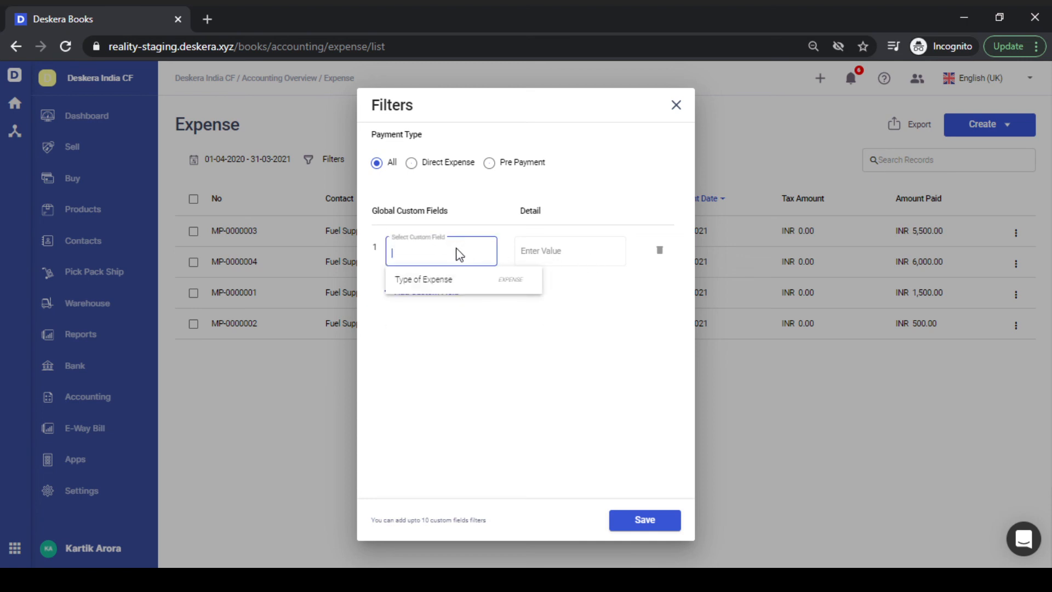
click(450, 278)
click(564, 259)
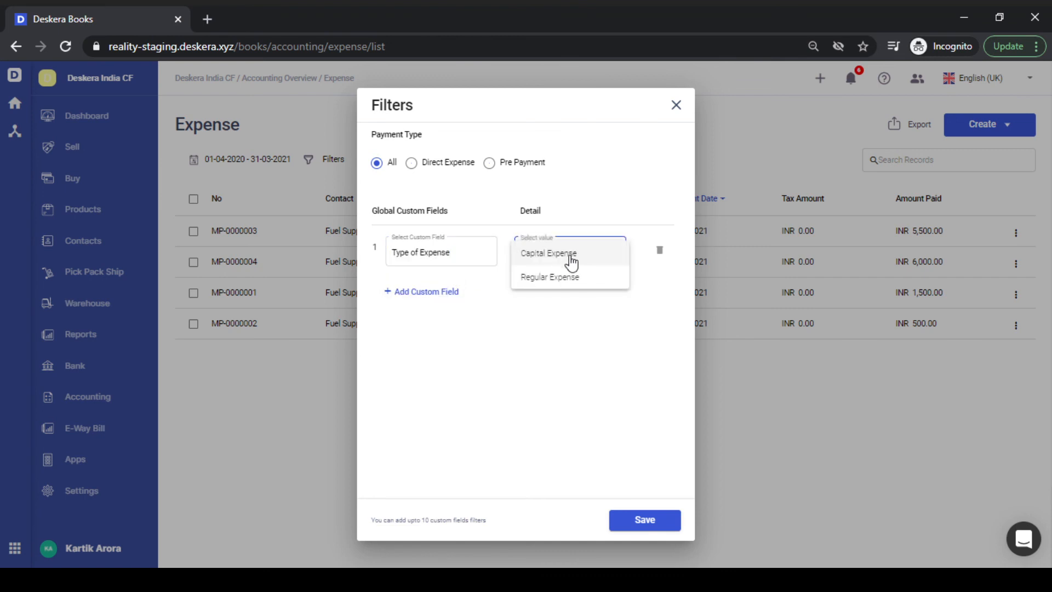
click(577, 264)
click(642, 522)
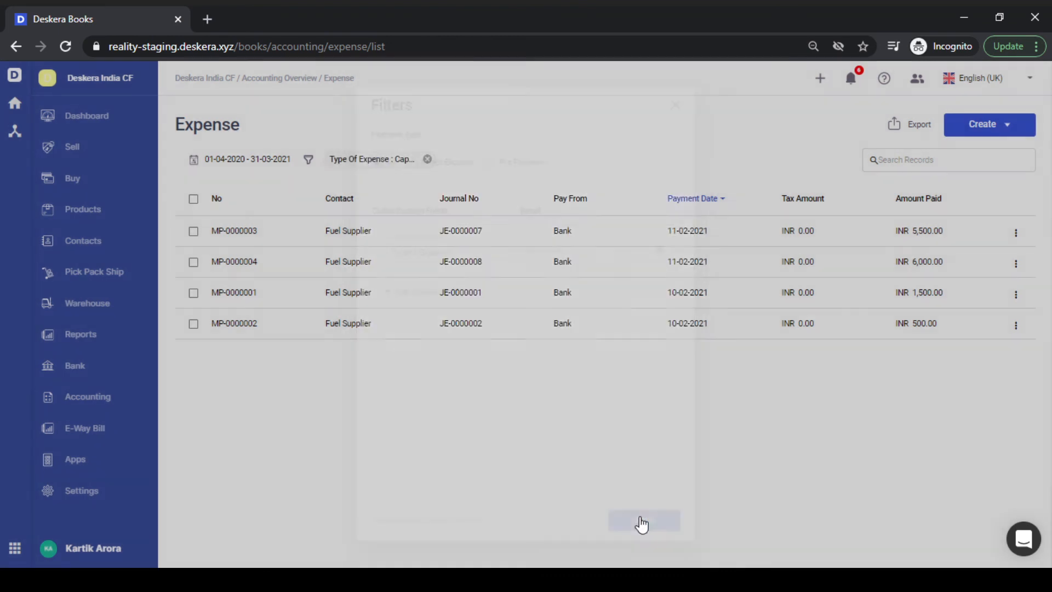